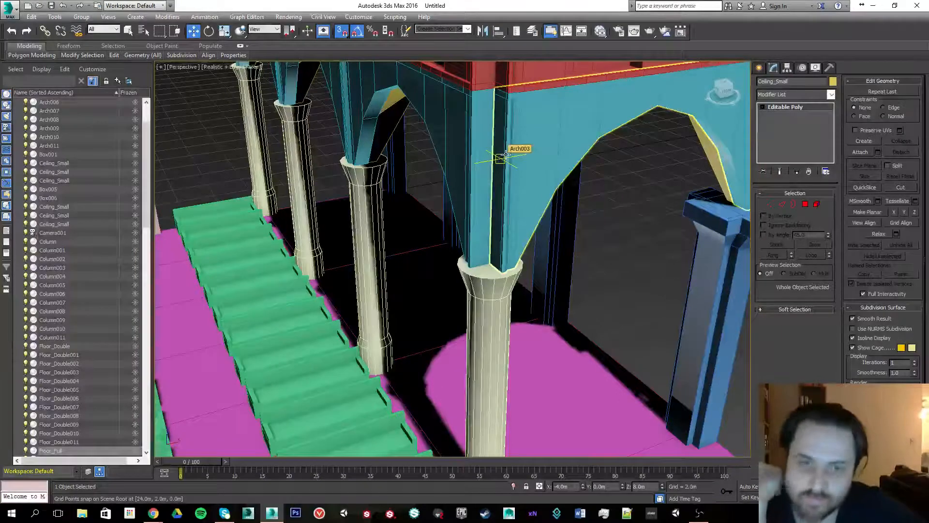
- Create a box about 4 m tall beside the stairs, snapping its base to the scene
left_click(491, 199)
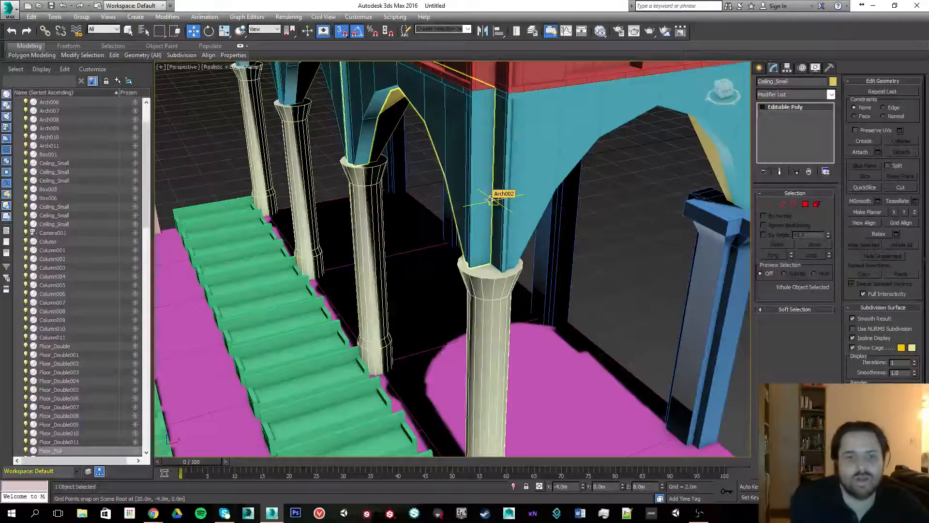
left_click(511, 200)
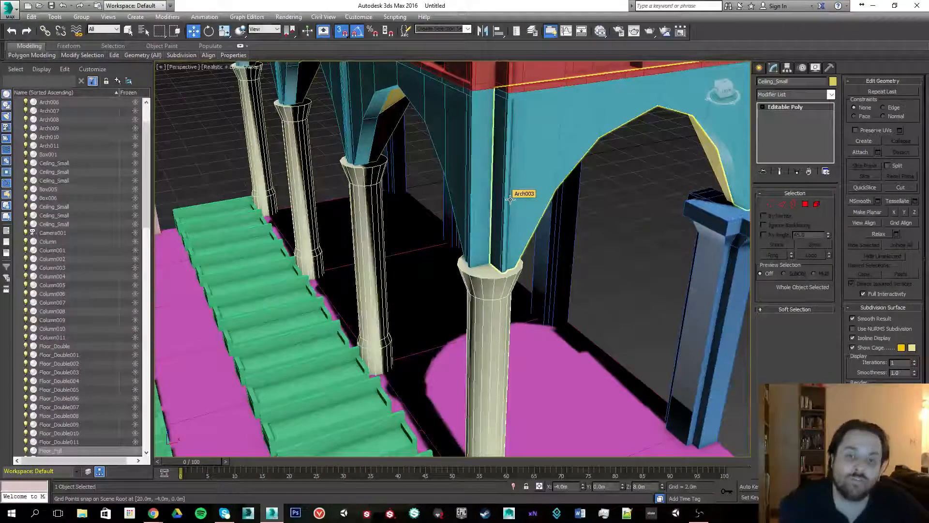
middle_click_drag(511, 200, 202, 79, "alt")
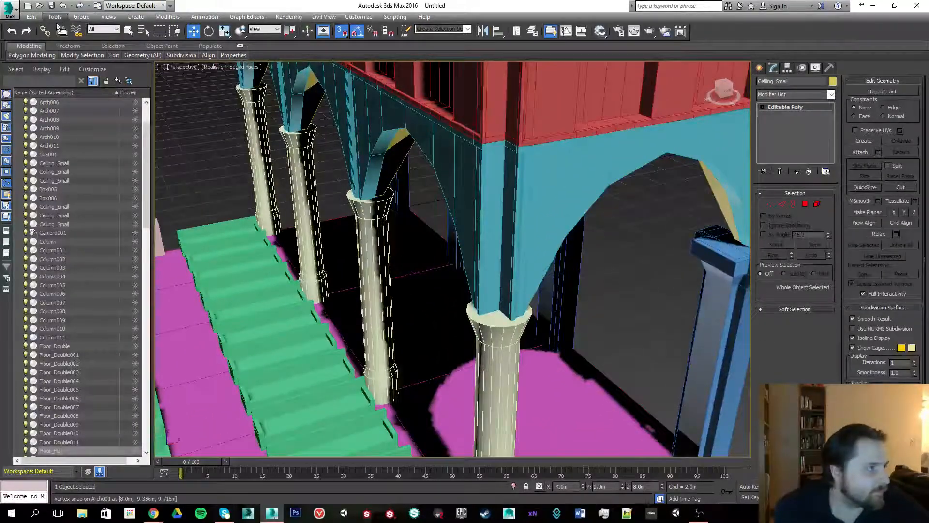
left_click(759, 69)
left_click(776, 129)
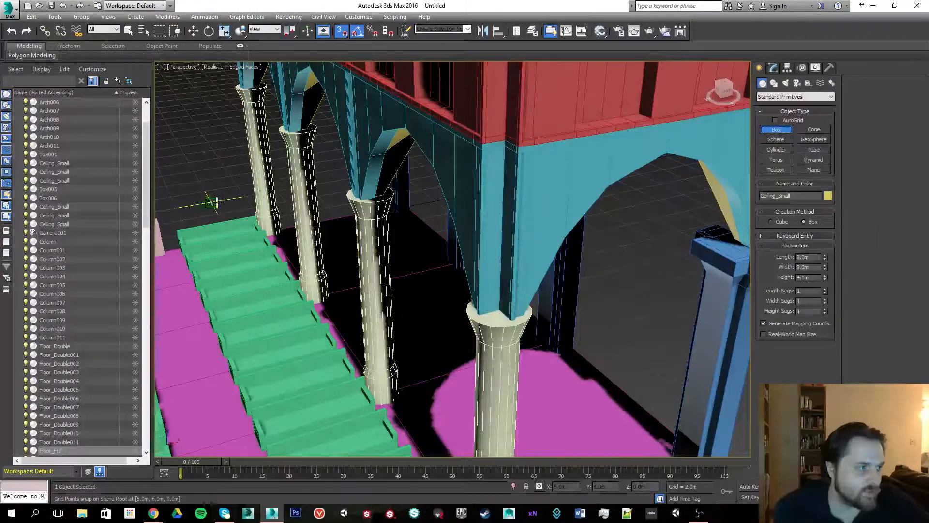
left_click_drag(208, 201, 179, 230)
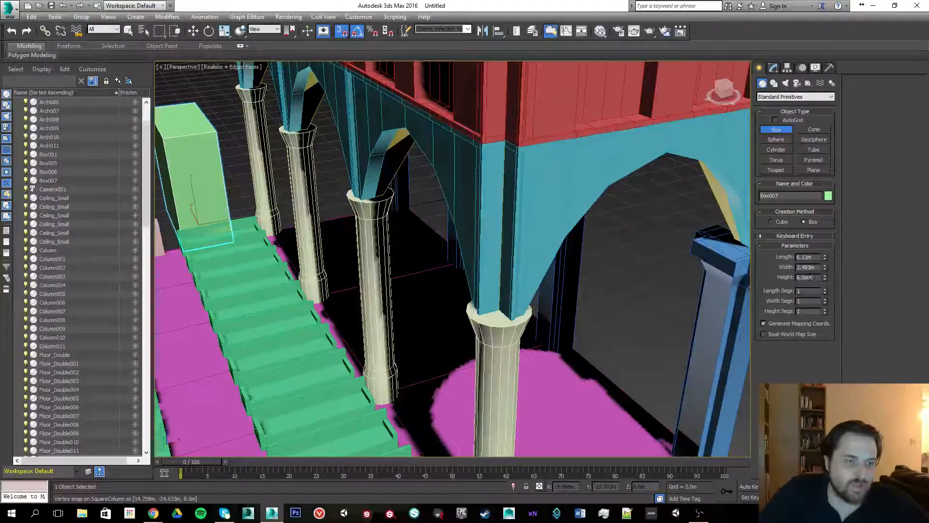
key("Return")
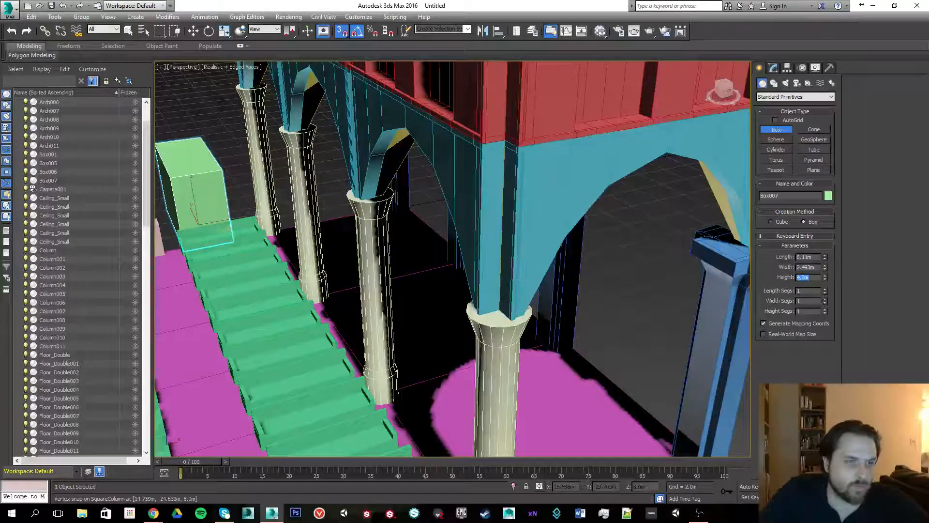
- Set the box's length to 0.5 m and width to 0.5 m
left_click(816, 257)
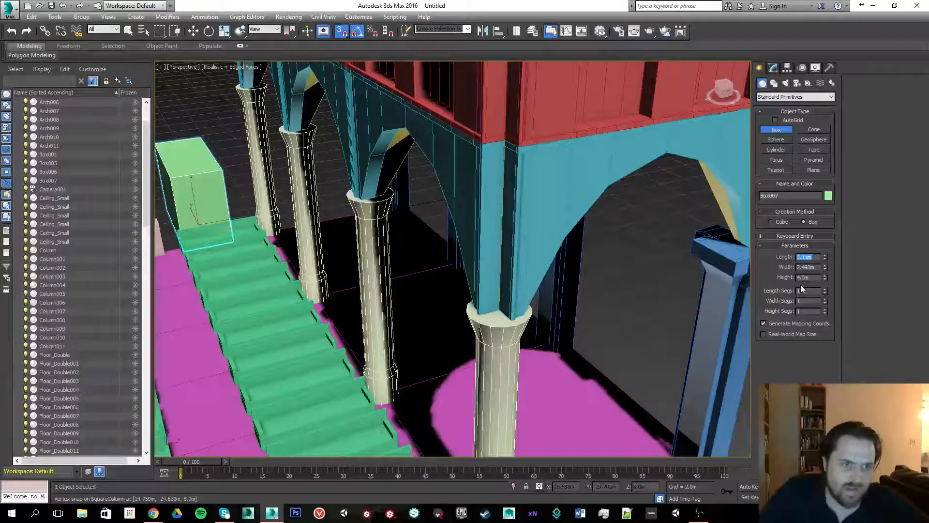
type("0.5")
key("Return")
left_click(818, 267)
type("2")
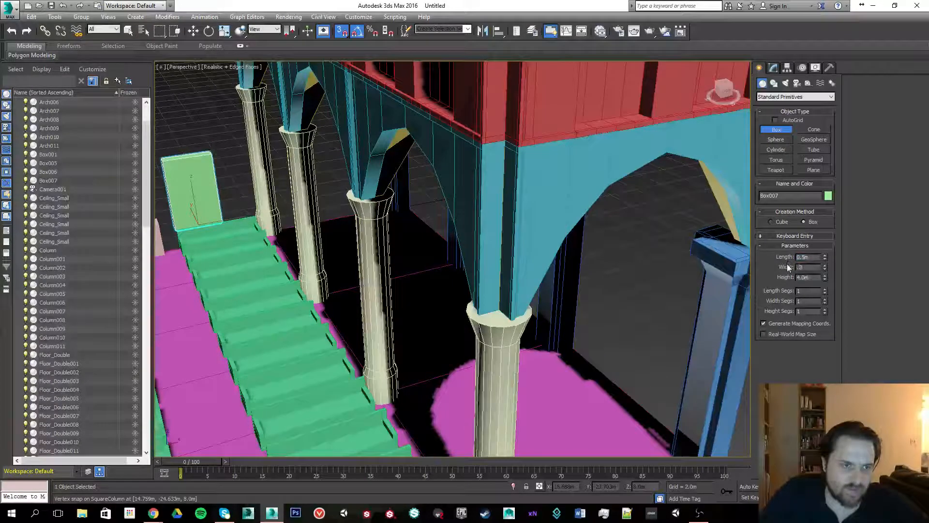
type("0.5")
key("Return")
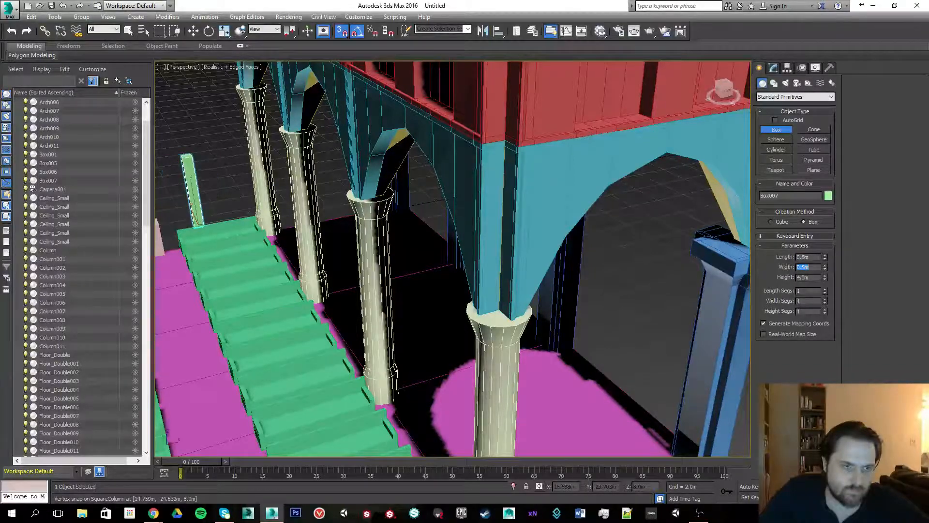
- Move the box's pivot to its bottom corner vertex using Affect Pivot Only
scroll(230, 242, "down", 8)
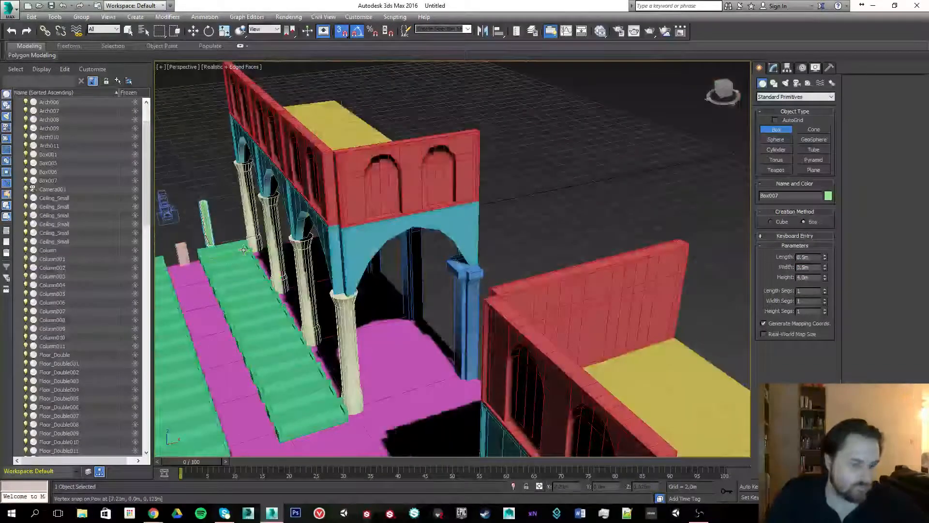
key("w")
key("z")
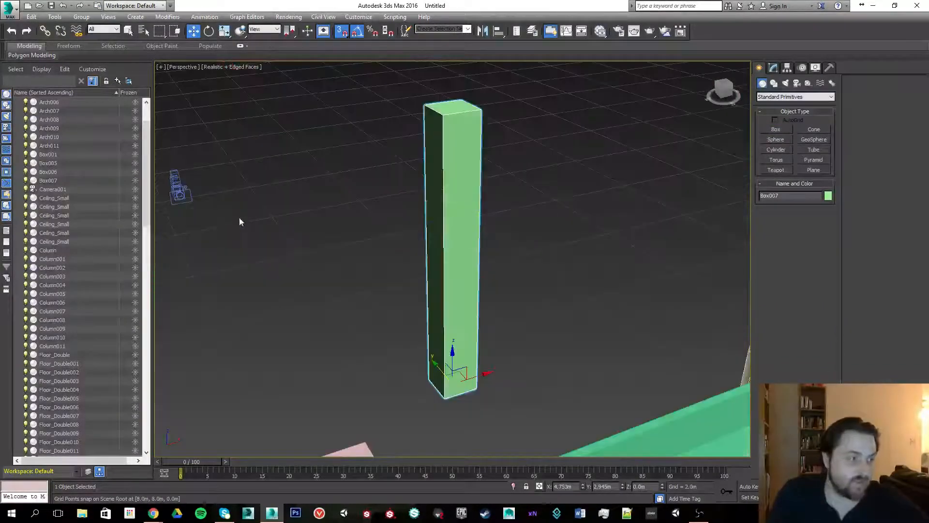
middle_click_drag(280, 256, 378, 271, "alt")
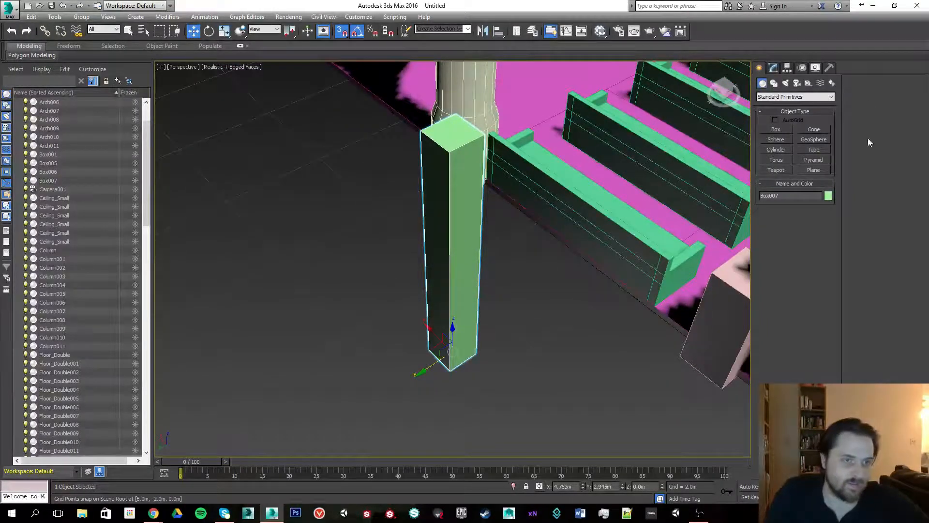
left_click(774, 67)
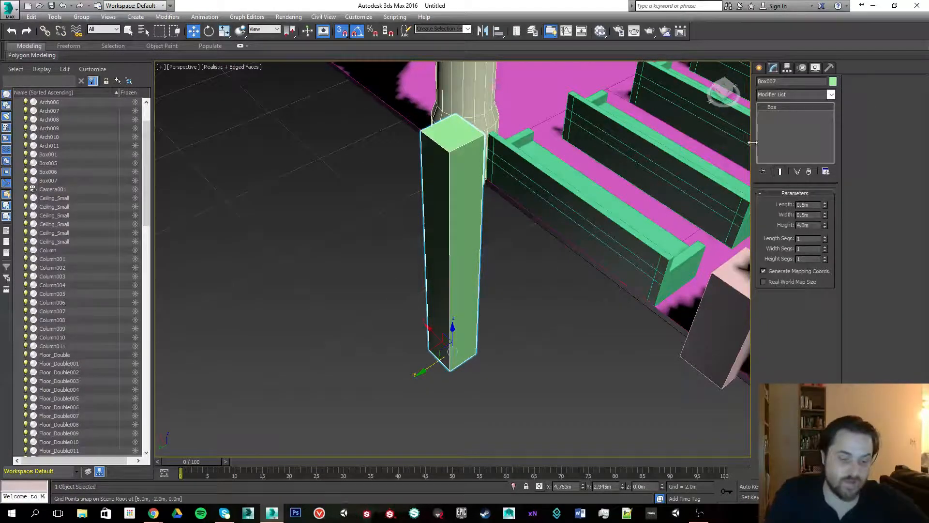
left_click(786, 69)
left_click(790, 130)
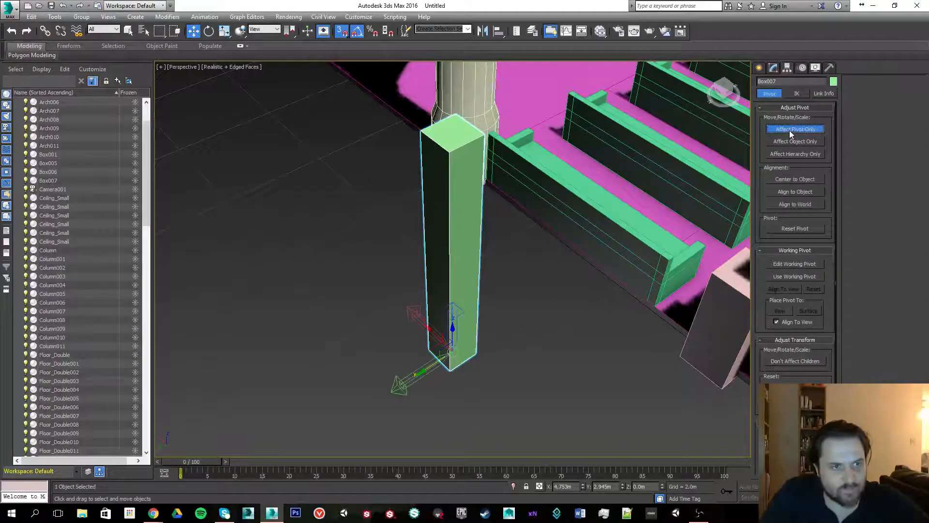
mouse_move(440, 357)
left_mouse_down()
mouse_move(421, 352)
mouse_move(429, 349)
left_mouse_up()
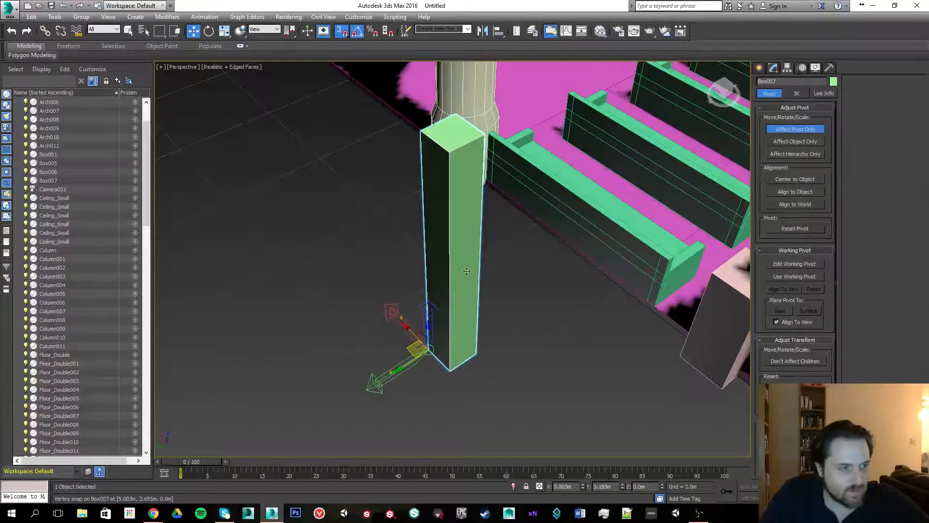
left_click(781, 133)
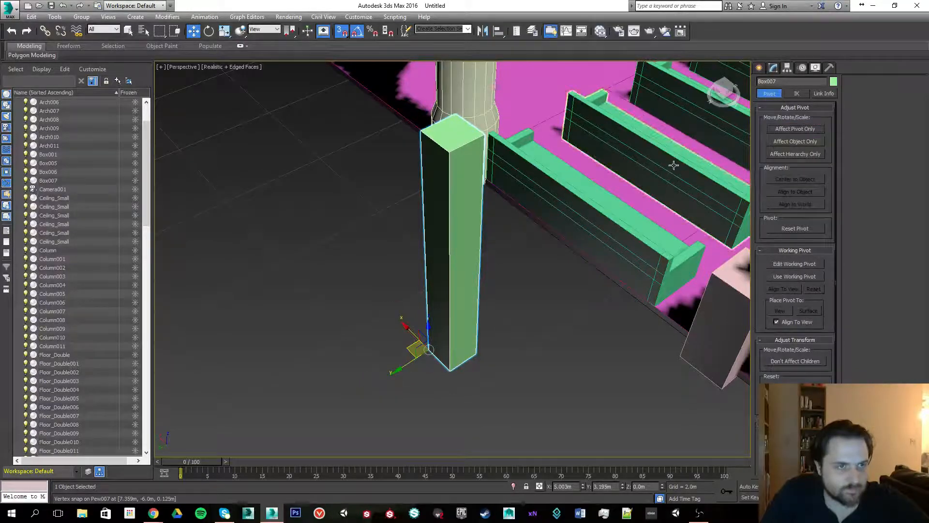
- Convert the box to an Editable Poly
left_click(774, 68)
right_click(771, 137)
left_click(812, 220)
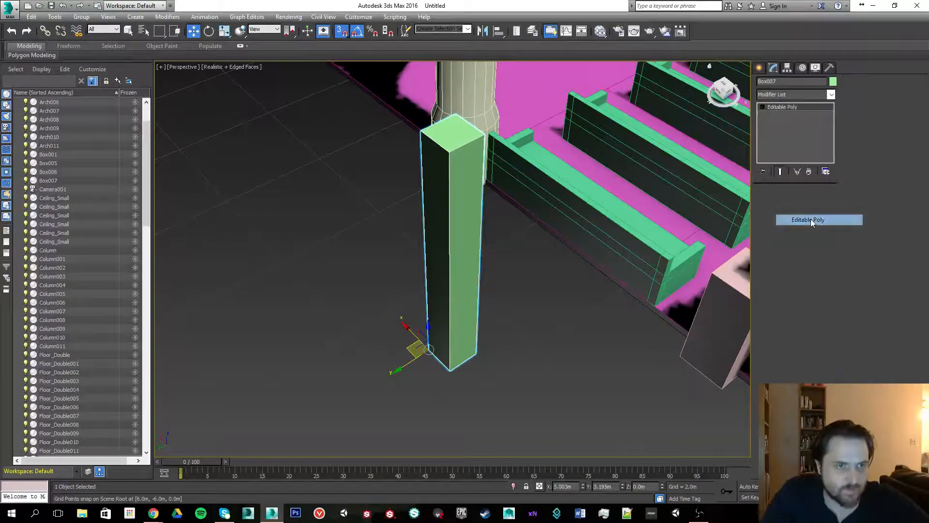
left_click(811, 219)
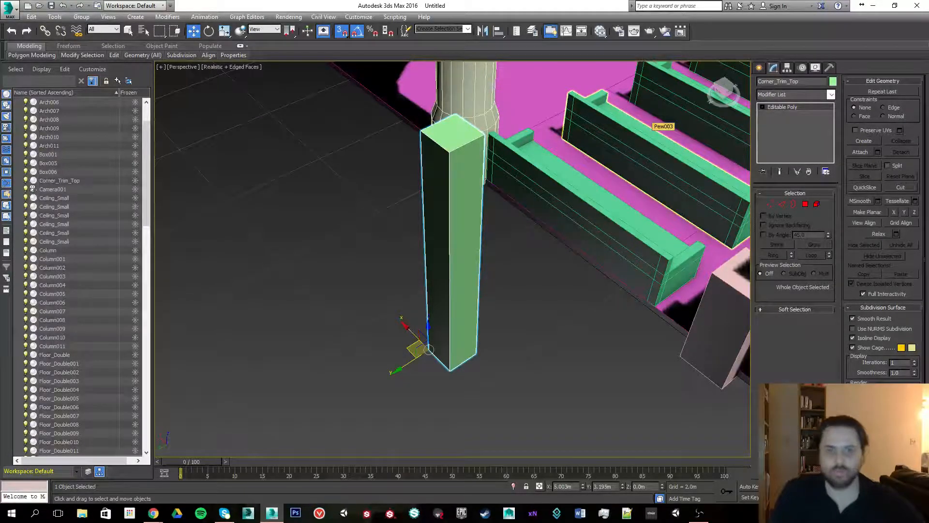
- Move the box over to the foot of the stairs near the arcade columns
scroll(403, 259, "down", 6)
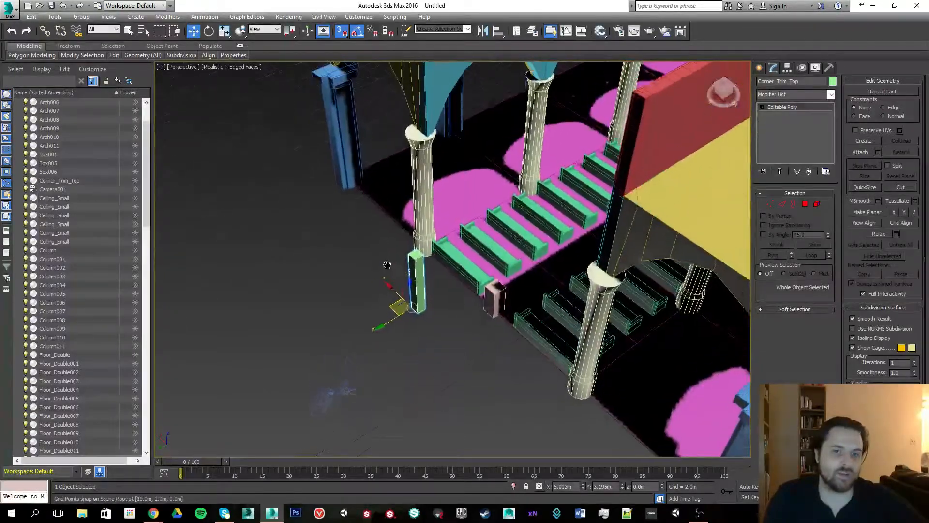
middle_click_drag(402, 258, 358, 270, "alt")
scroll(462, 226, "down", 3)
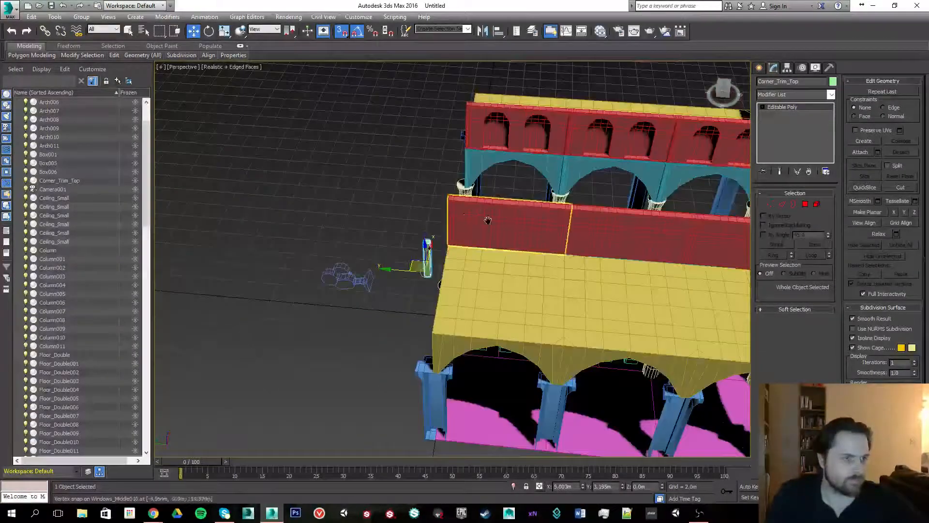
middle_click_drag(486, 219, 347, 257)
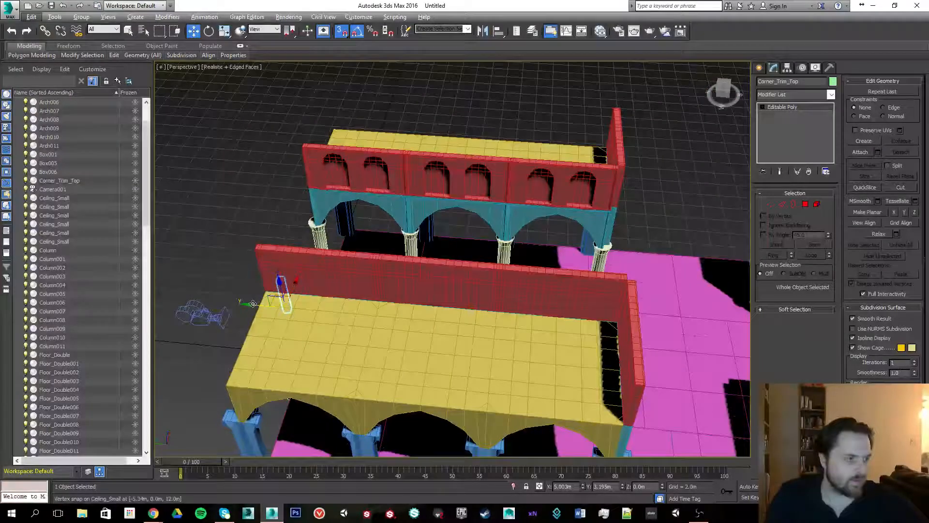
left_click_drag(269, 300, 609, 208)
- Snap the box onto the base of the column beside the stairs
scroll(555, 235, "down", 5)
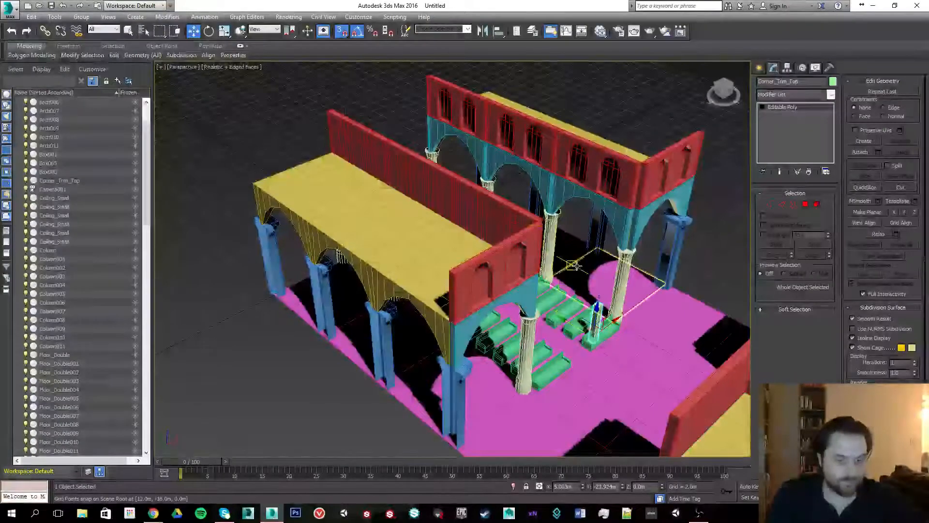
key("f")
key("z")
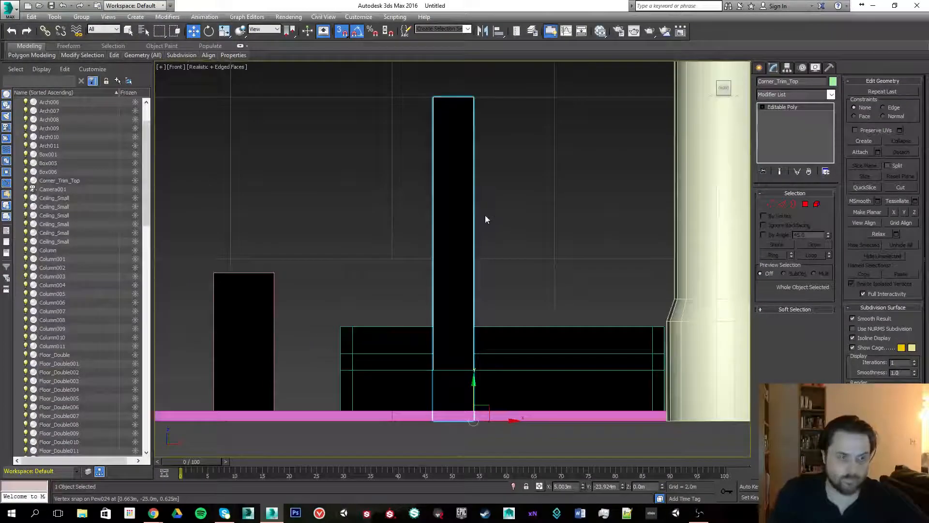
key("p")
mouse_move(473, 220)
middle_mouse_down("alt")
mouse_move(472, 228)
mouse_move(479, 210)
mouse_move(458, 218)
middle_mouse_up("alt")
scroll(454, 208, "down", 5)
scroll(459, 218, "down", 3)
middle_click_drag(400, 224, 351, 351)
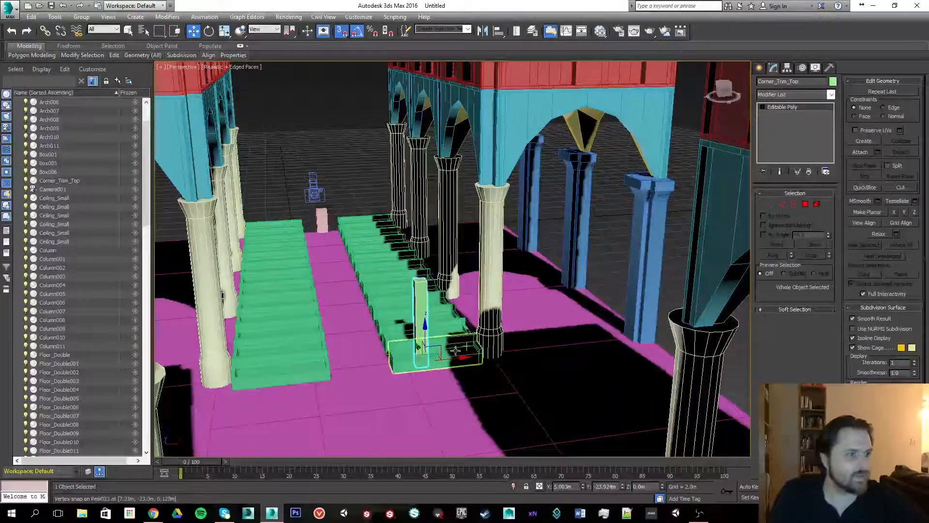
left_click_drag(422, 298, 493, 183)
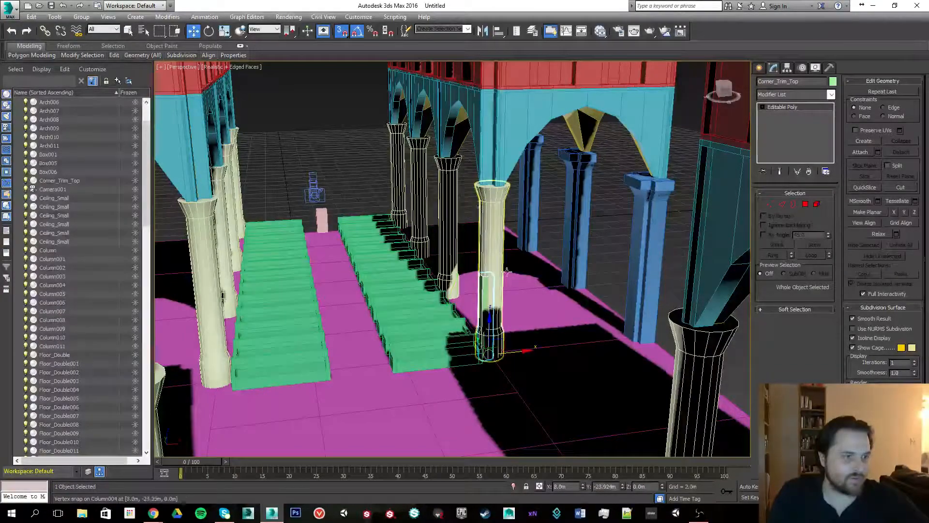
- Raise the box to sit on top of the column beneath the arch
left_click_drag(493, 318, 635, 305)
key("ctrl+z")
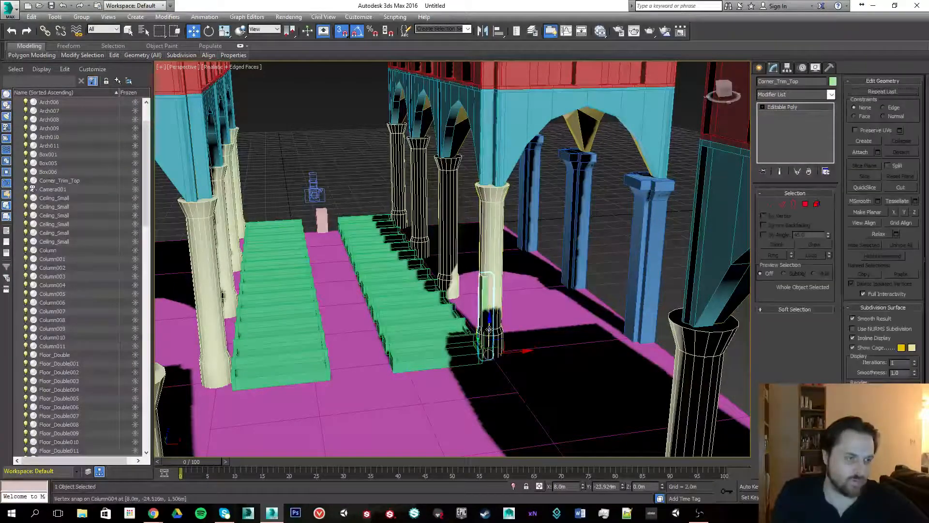
left_click_drag(489, 327, 496, 178)
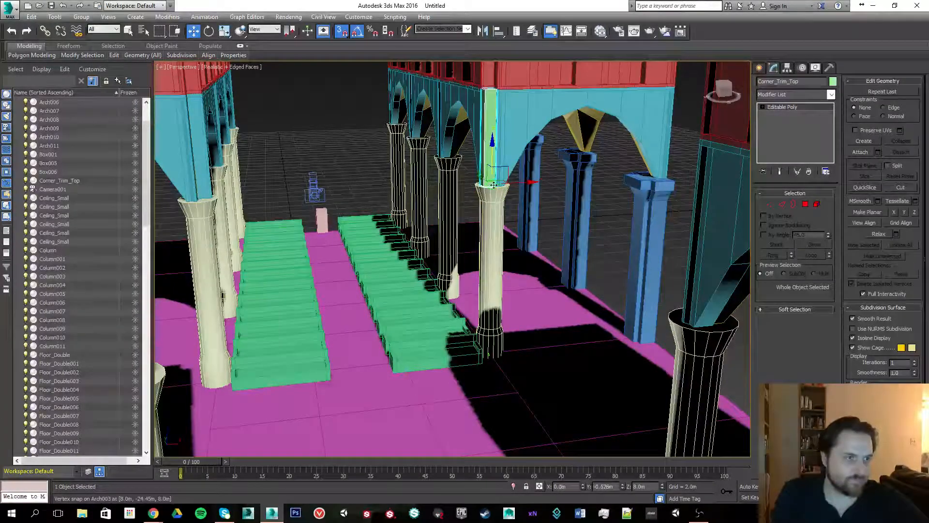
- Align the box against the arch's corner on the column capital
key("f")
key("z")
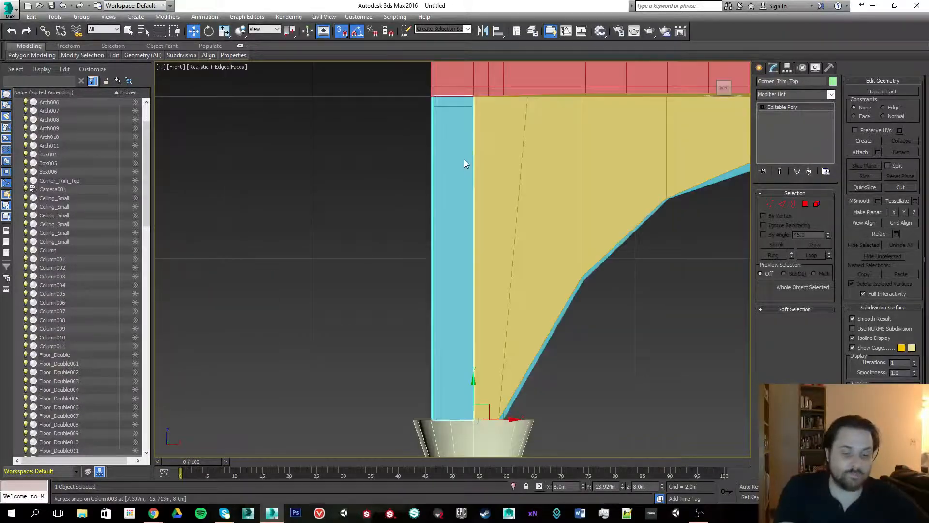
key("p")
mouse_move(448, 201)
middle_mouse_down("alt")
mouse_move(422, 236)
mouse_move(420, 224)
mouse_move(435, 228)
mouse_move(455, 210)
middle_mouse_up("alt")
scroll(419, 224, "down", 5)
scroll(420, 224, "down", 5)
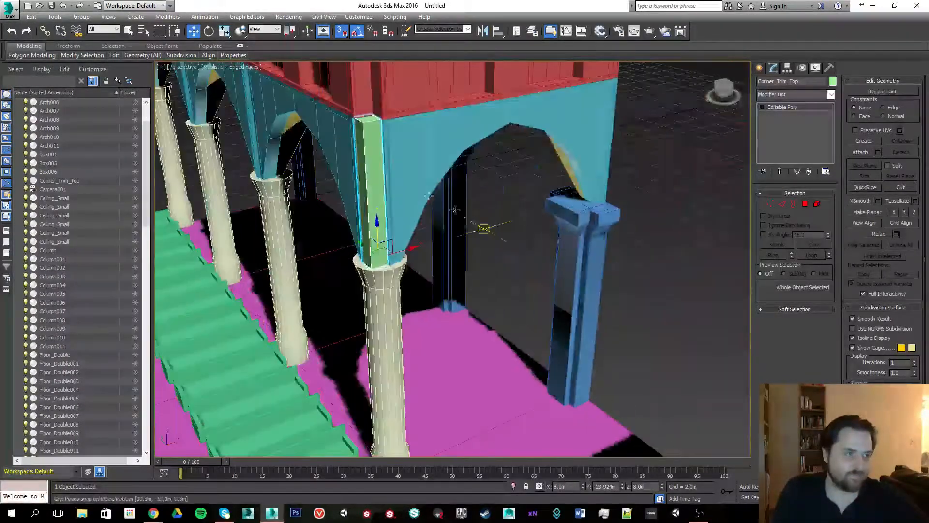
scroll(455, 209, "up", 3)
middle_click_drag(371, 166, 459, 174, "alt")
scroll(472, 223, "up", 4)
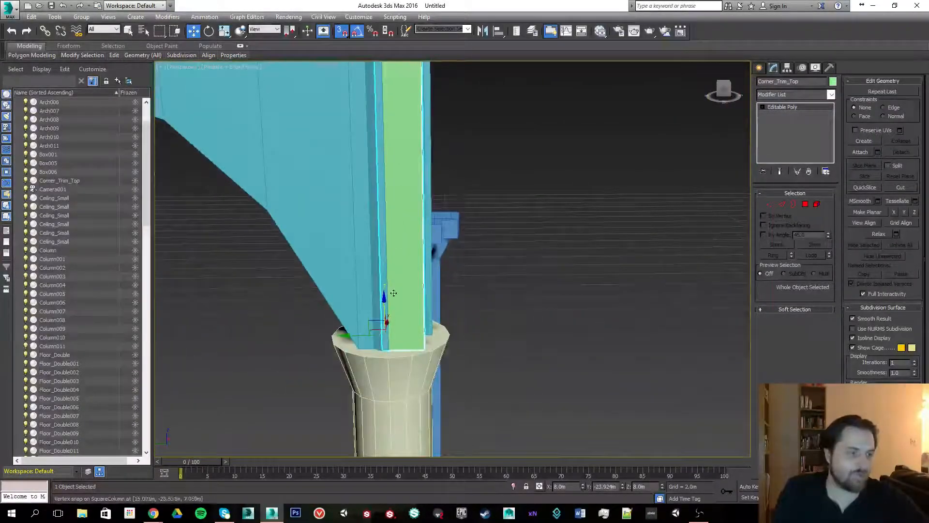
left_click_drag(353, 334, 392, 343)
middle_click_drag(450, 213, 396, 279, "alt")
middle_click_drag(399, 220, 420, 185)
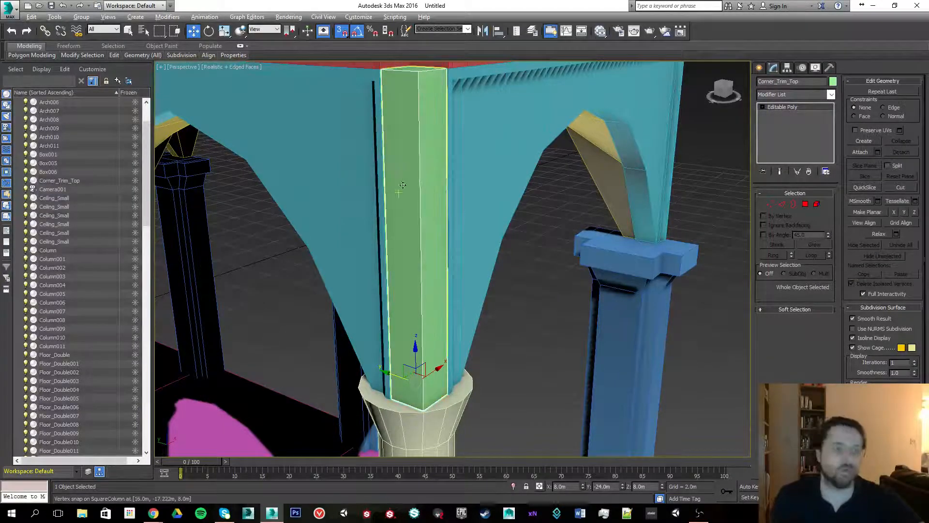
middle_click_drag(400, 190, 463, 233, "alt")
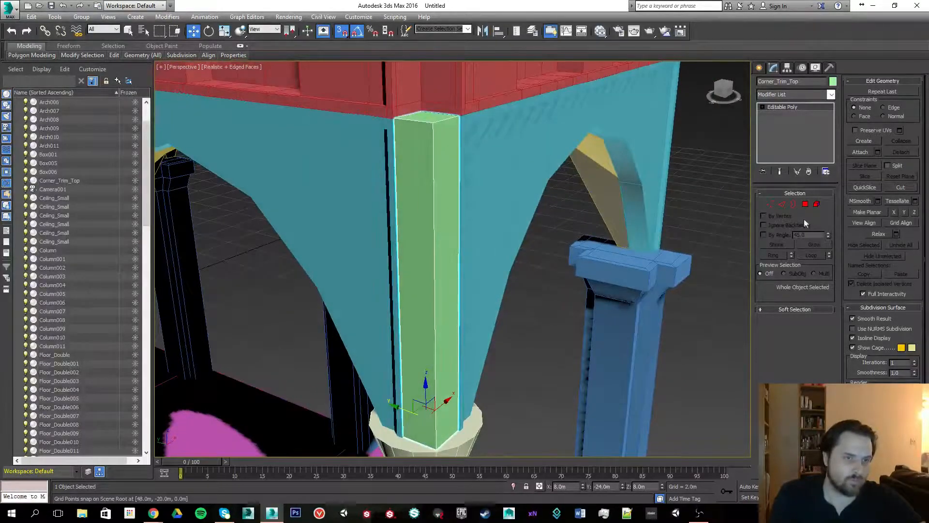
- Snap one side face of the trim box onto the adjacent arch surface
left_click(806, 205)
left_click(447, 305)
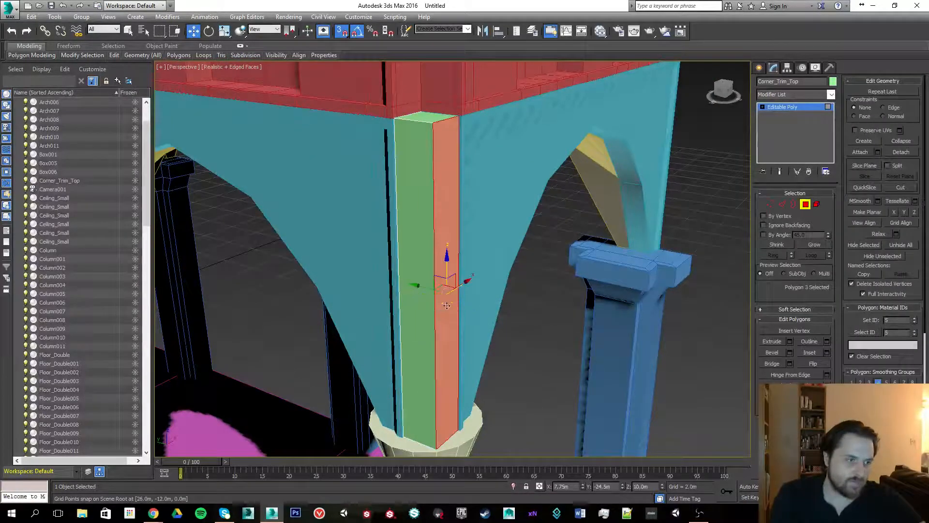
left_click_drag(422, 285, 462, 436)
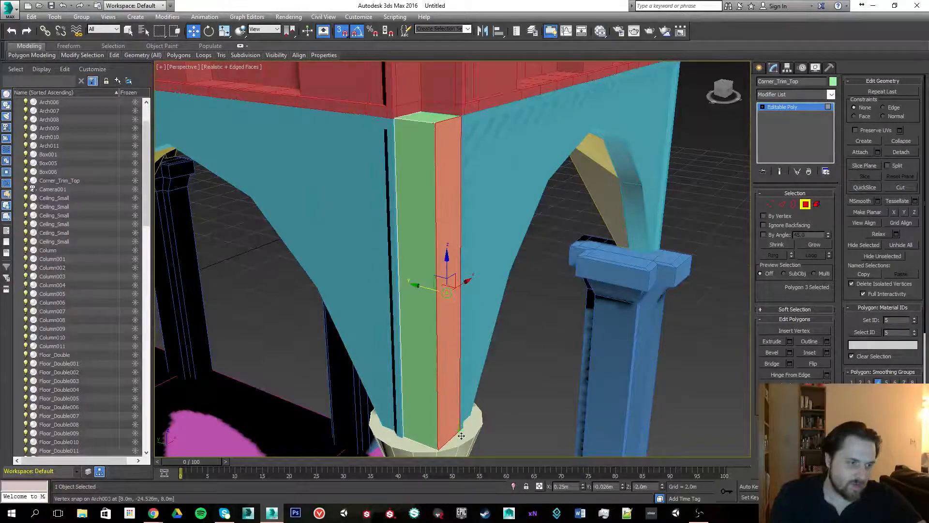
- Snap the opposite side face of the trim box onto the neighbouring arch's surface
left_click(414, 233)
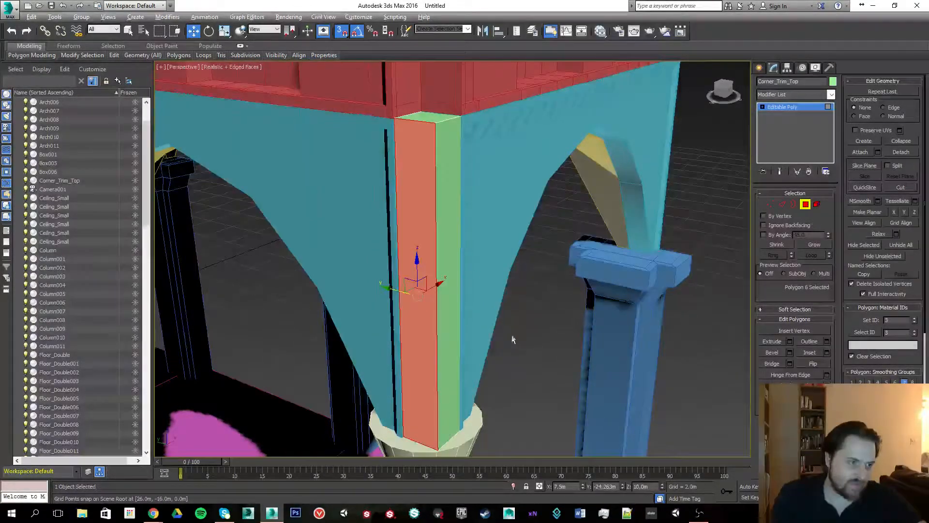
middle_click_drag(513, 336, 486, 346, "alt")
left_click_drag(449, 289, 411, 416)
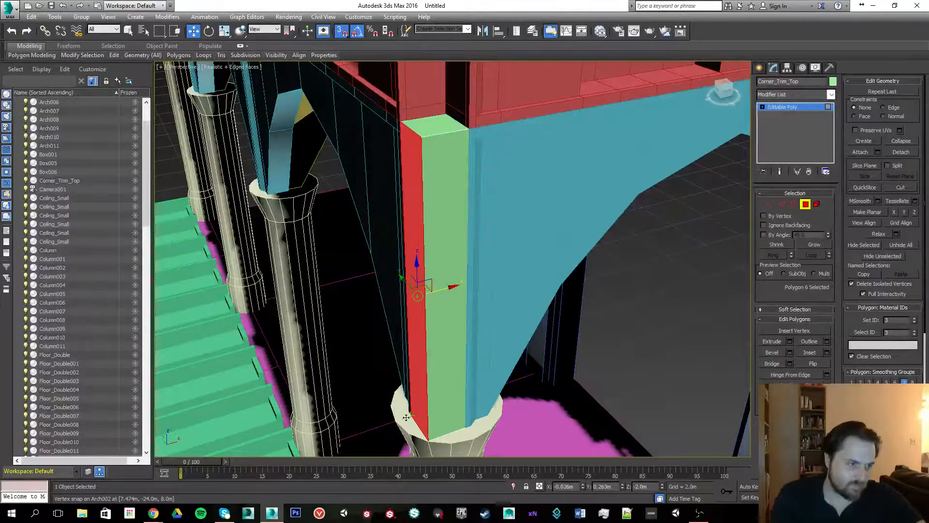
middle_click_drag(393, 307, 365, 251, "alt")
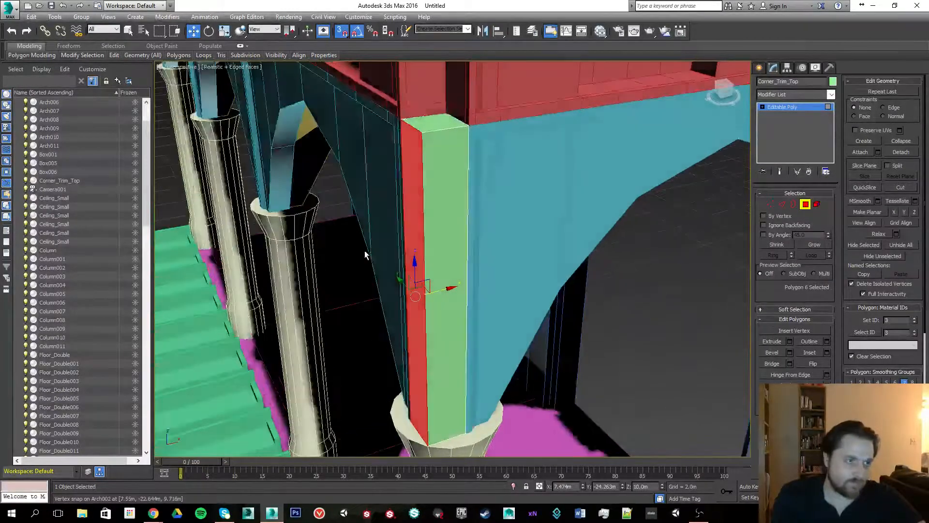
- Examine the trim box's edges against the arches from several angles
left_click(779, 205)
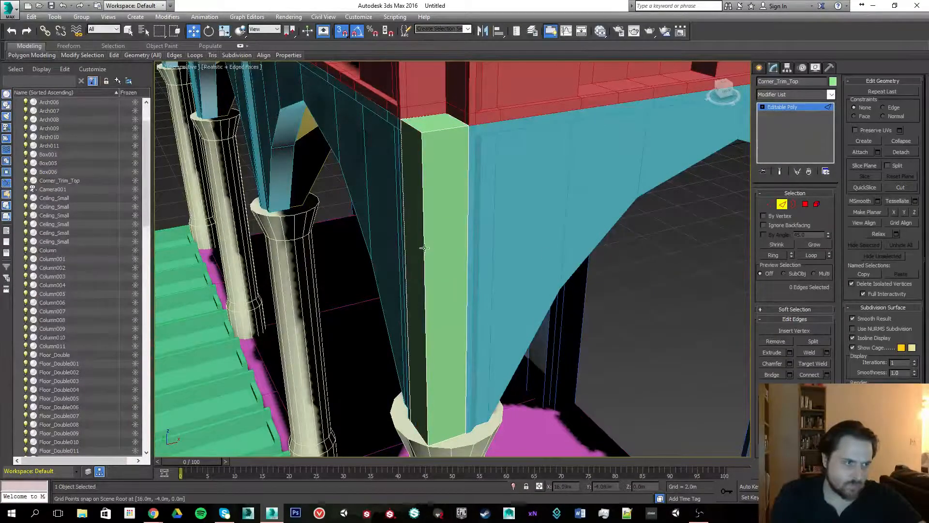
left_click(421, 264)
middle_click_drag(371, 255, 410, 271, "alt")
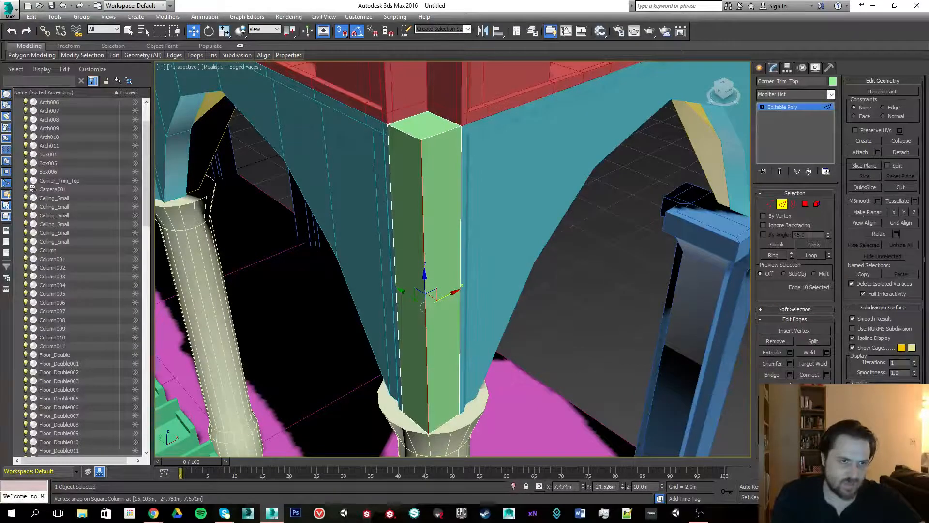
middle_click_drag(504, 307, 527, 303, "alt")
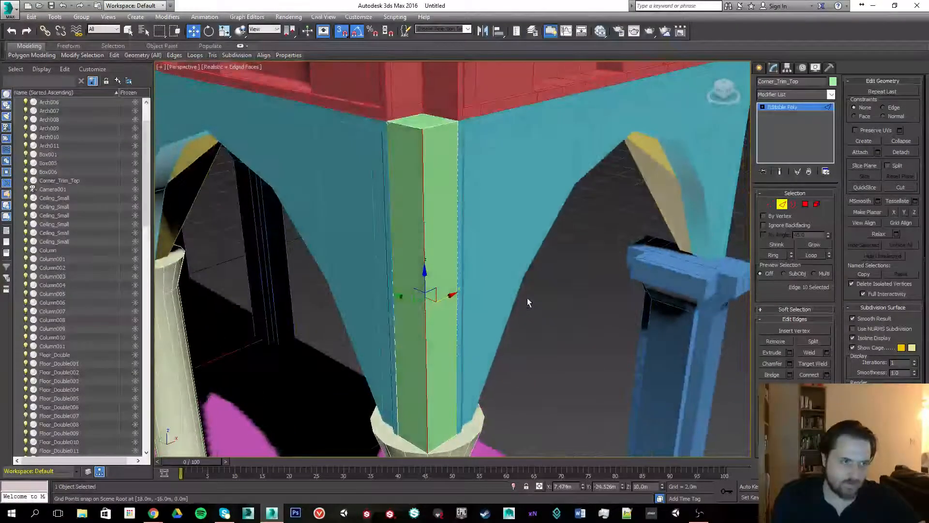
left_click(531, 294)
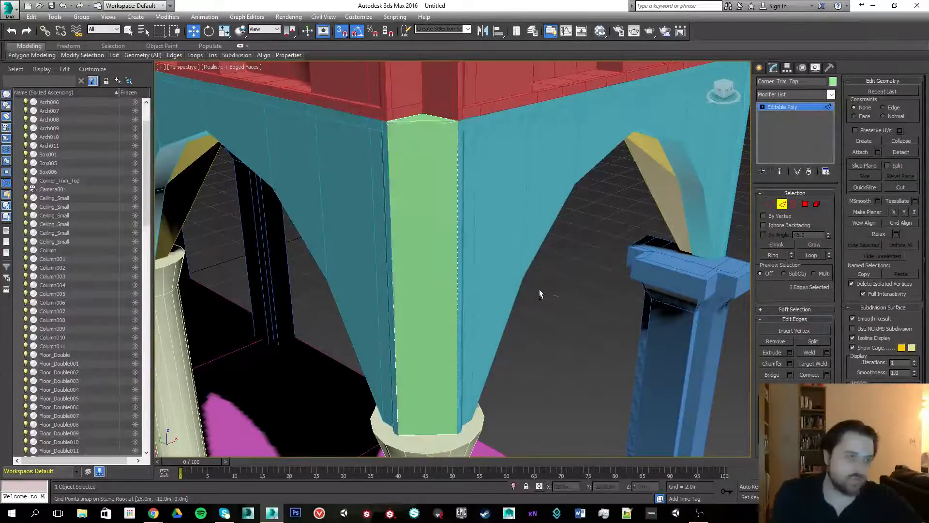
middle_click_drag(390, 270, 441, 258, "alt")
scroll(450, 288, "down", 3)
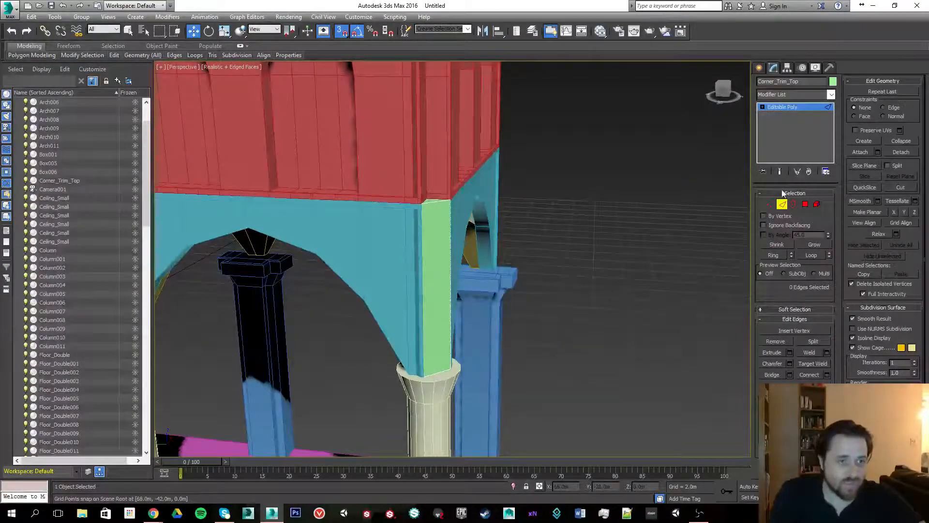
- Extrude the trim box's front face slightly outward
left_click(805, 204)
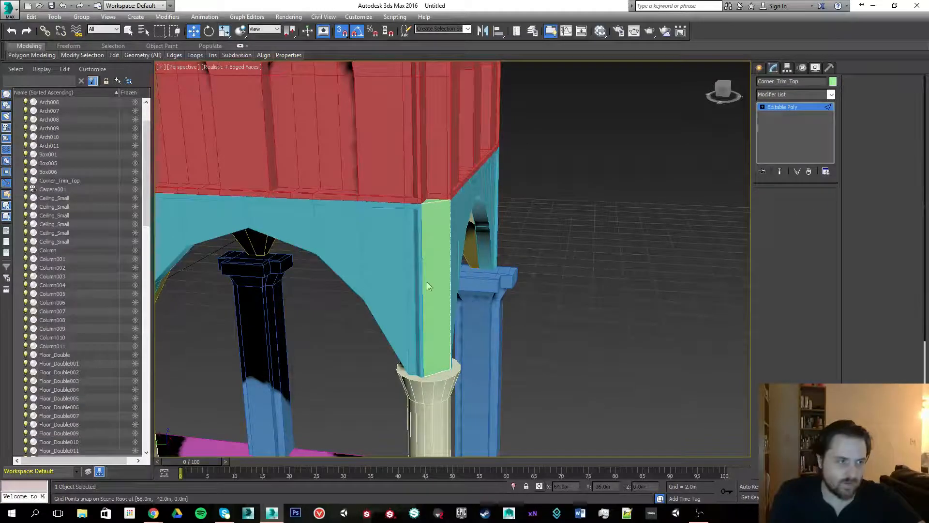
left_click(430, 211)
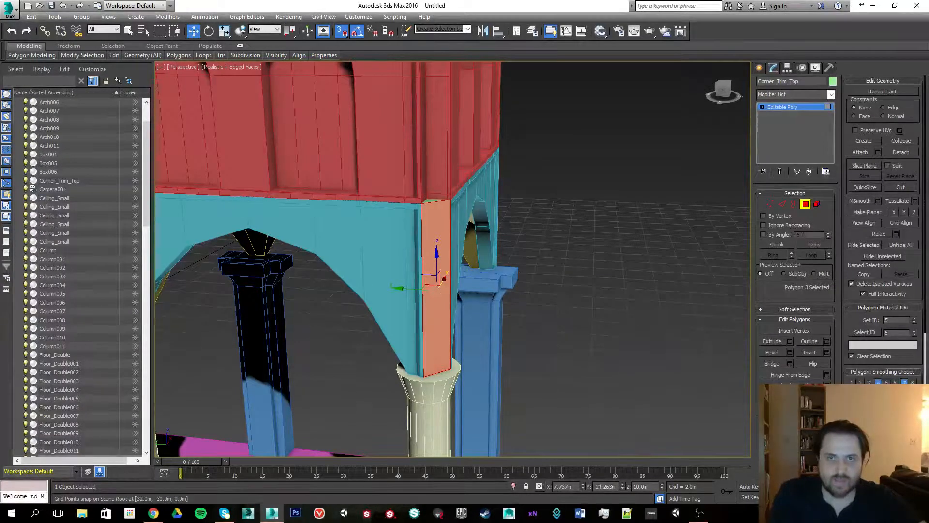
left_click_drag(0, 2, 183, 1)
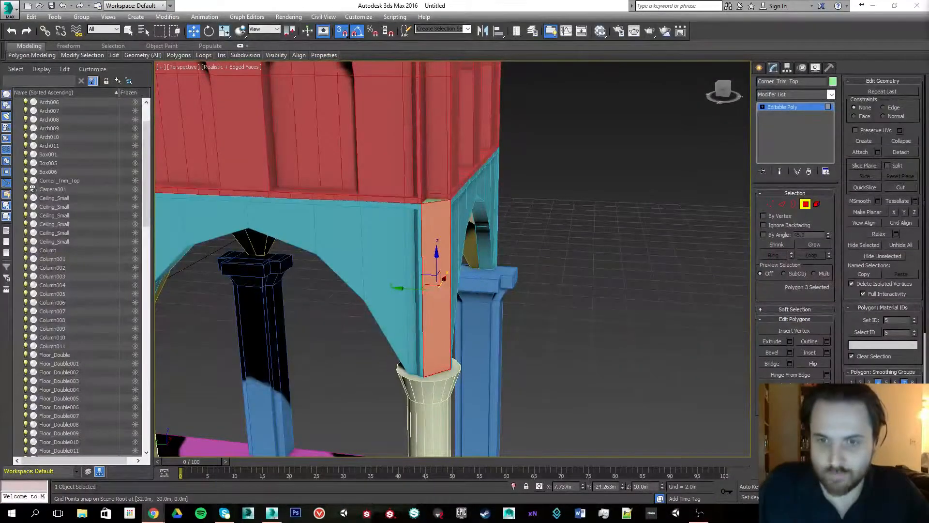
middle_click_drag(561, 202, 479, 194, "alt")
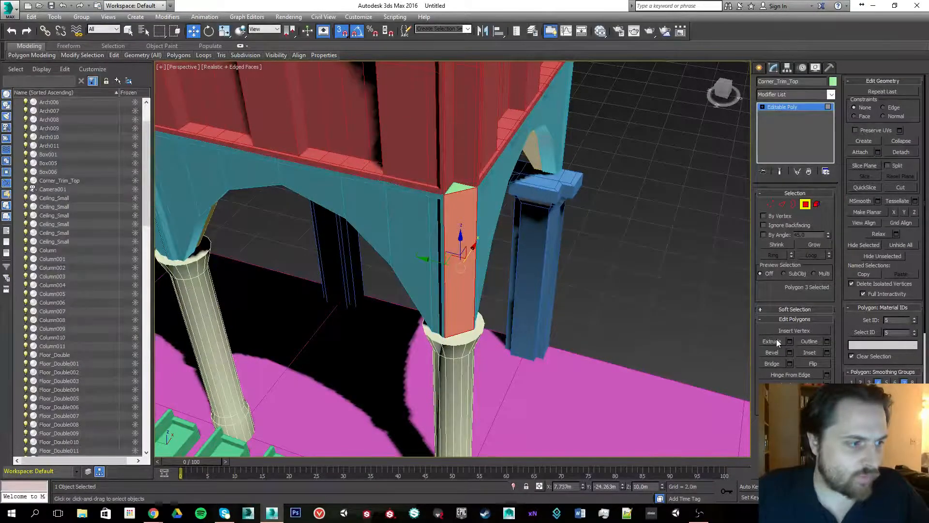
left_click_drag(470, 264, 388, 223)
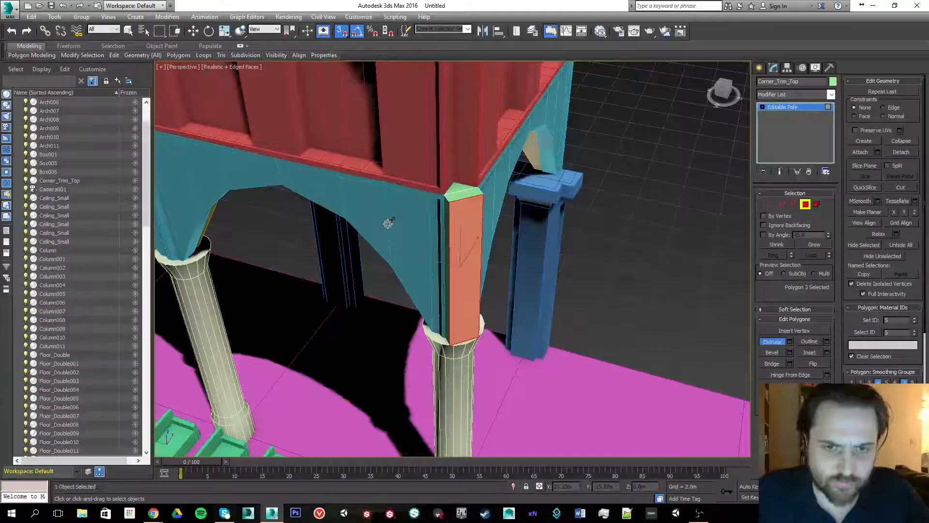
left_click_drag(389, 224, 383, 225)
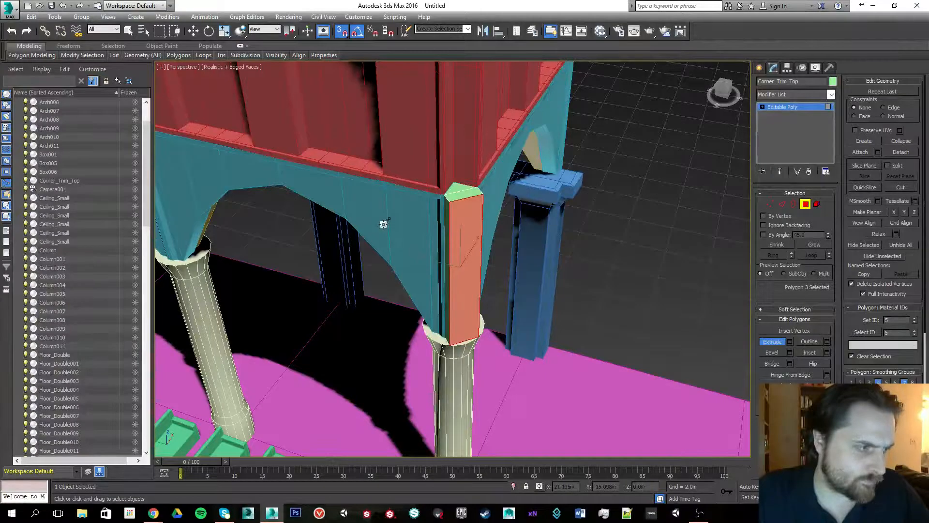
middle_click_drag(377, 245, 403, 241, "alt")
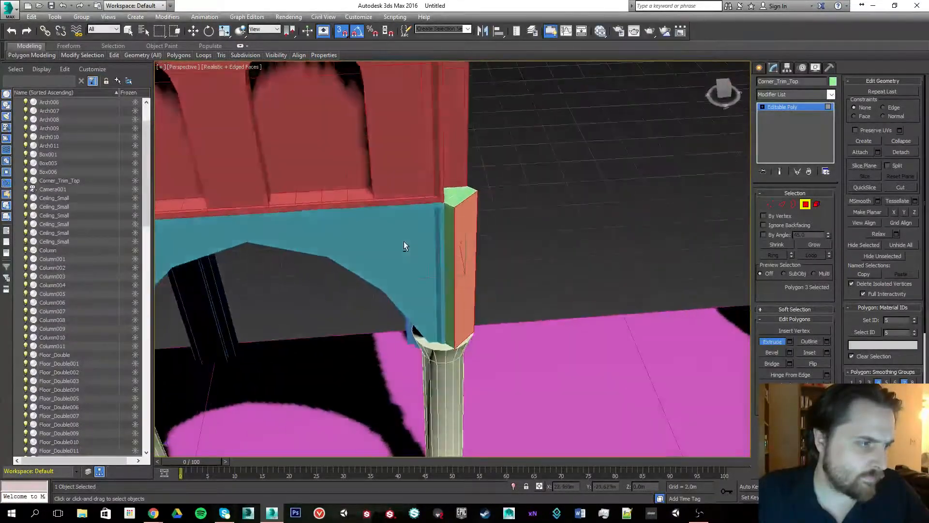
- Select the two narrow side faces of the trim box and extrude them slightly
left_click(452, 248)
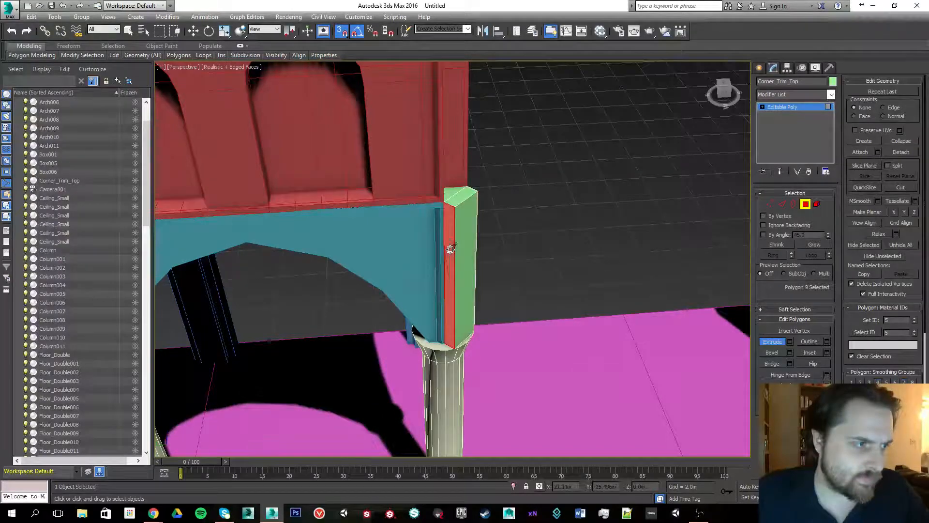
middle_click_drag(474, 241, 446, 231, "alt")
left_click(468, 263, "ctrl")
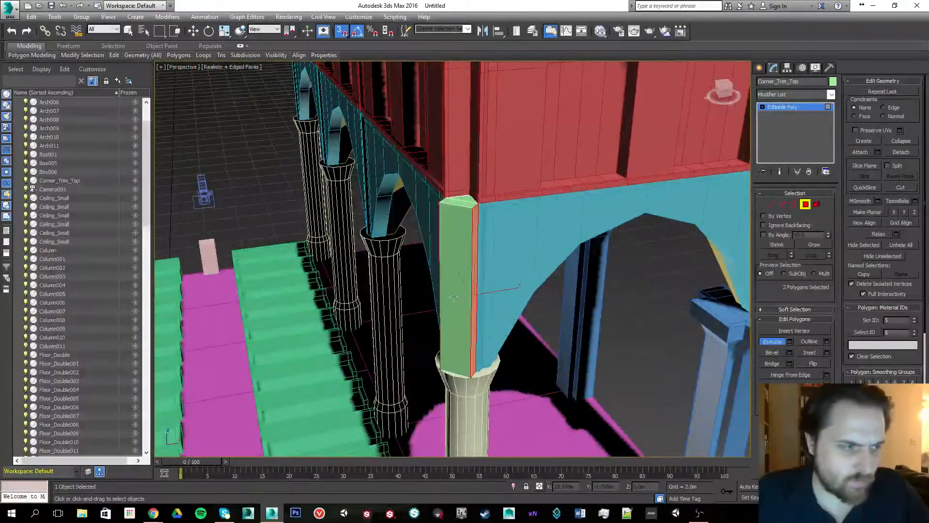
left_click_drag(474, 299, 476, 279)
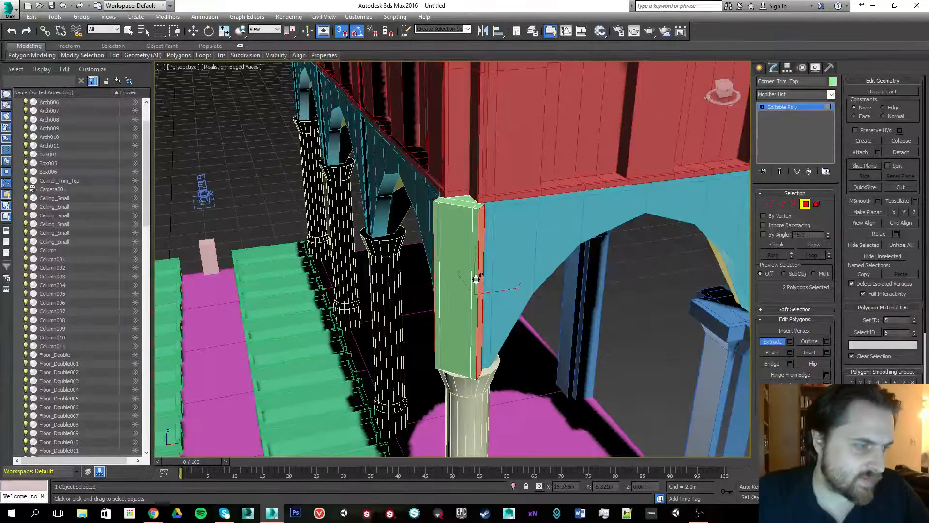
middle_click_drag(450, 235, 468, 196, "alt")
scroll(493, 233, "up", 4)
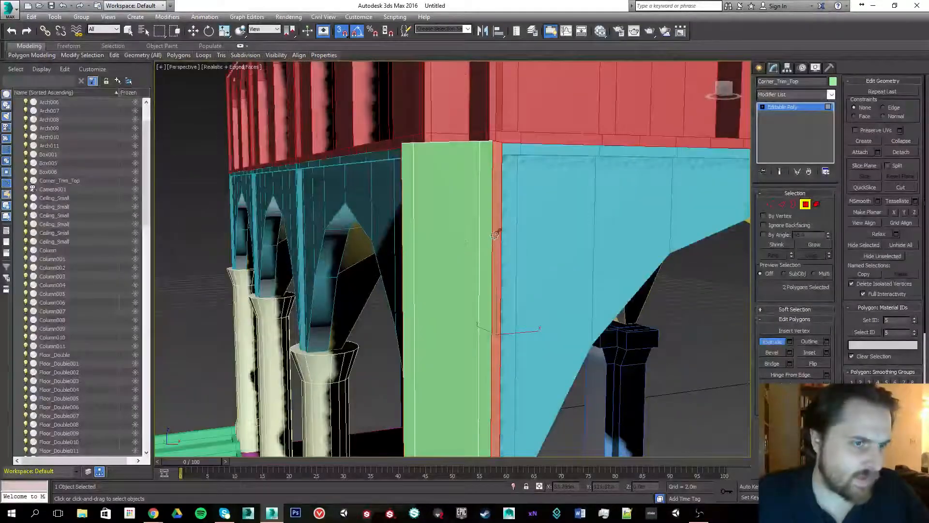
- Connect the box's vertical edges with 2 segments and pinch 88 to add loops near the top and bottom
left_click(785, 205)
scroll(417, 212, "down", 4)
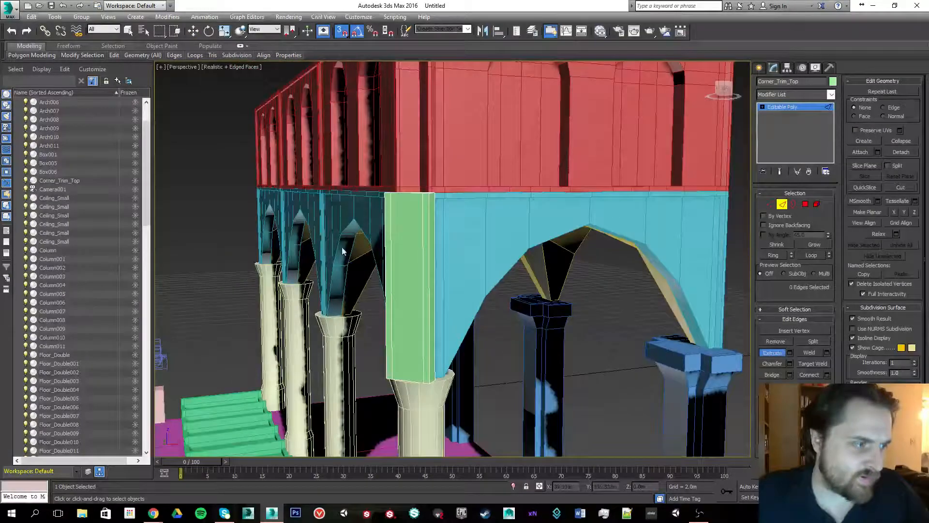
left_click_drag(492, 287, 491, 286)
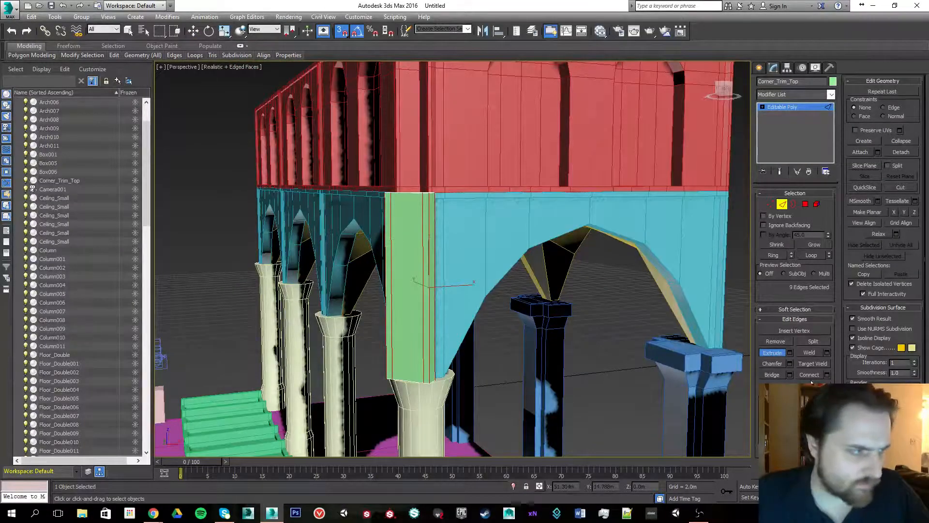
left_click(827, 375)
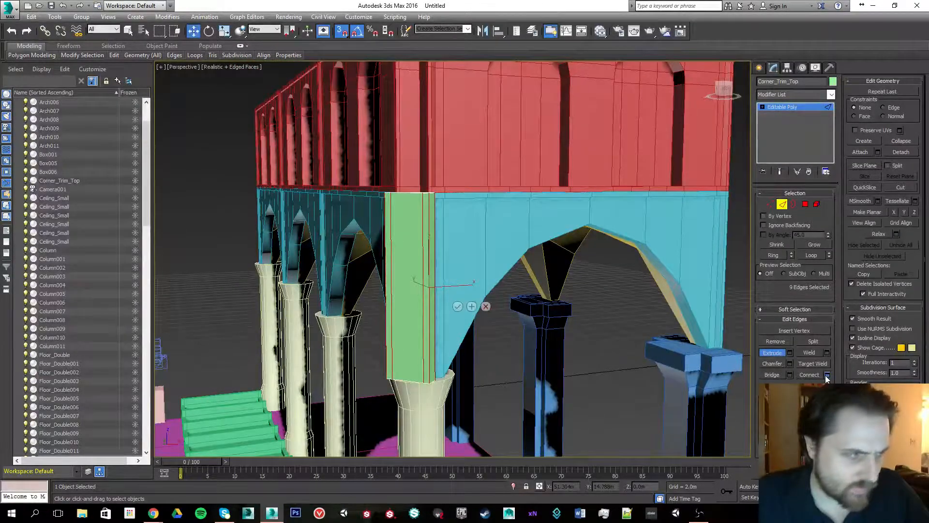
left_click(459, 262)
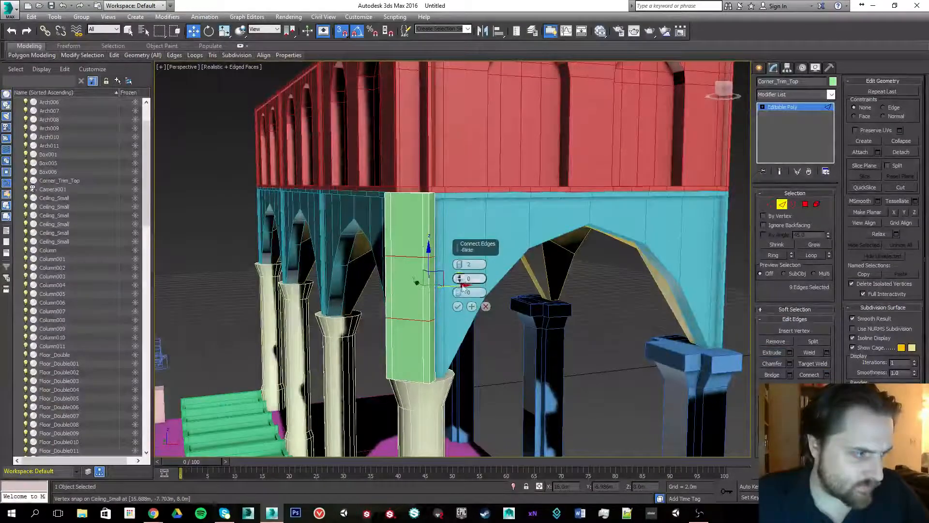
left_click_drag(468, 248, 455, 110)
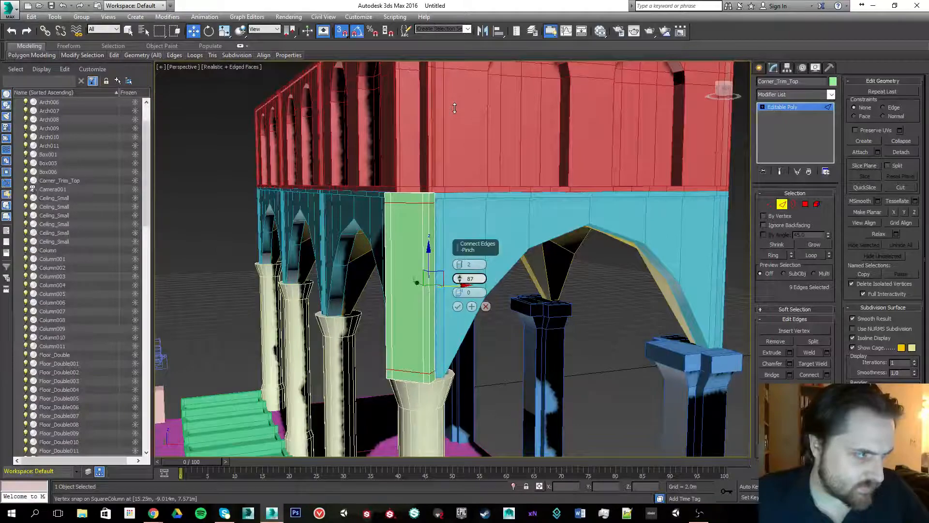
left_click_drag(454, 108, 455, 104)
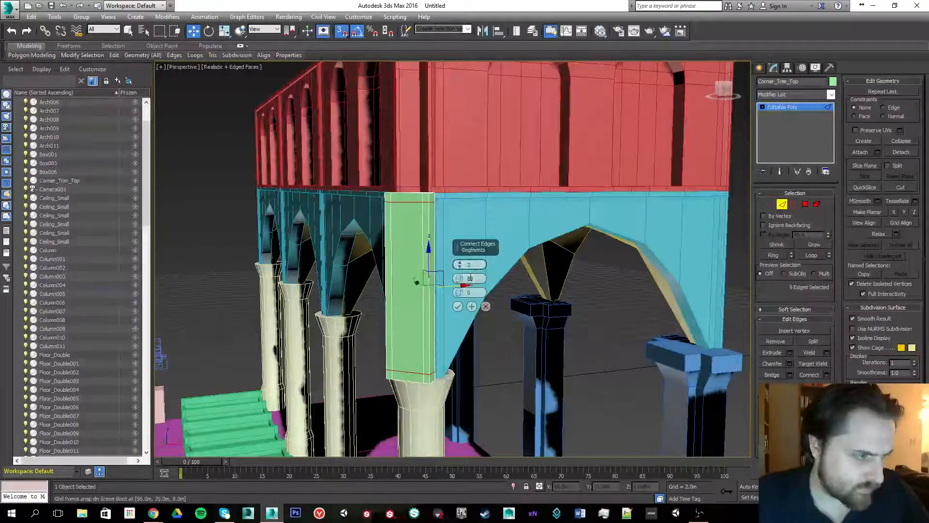
left_click(458, 307)
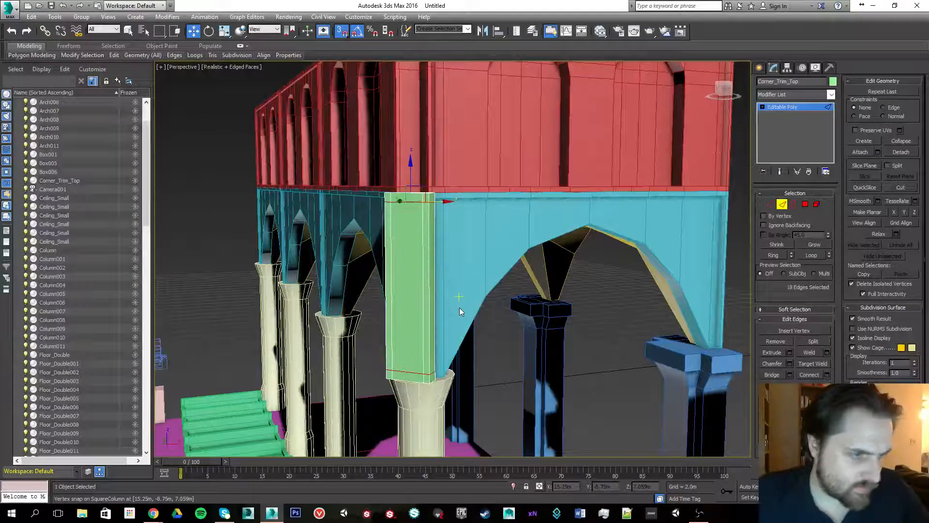
left_click_drag(326, 268, 556, 272)
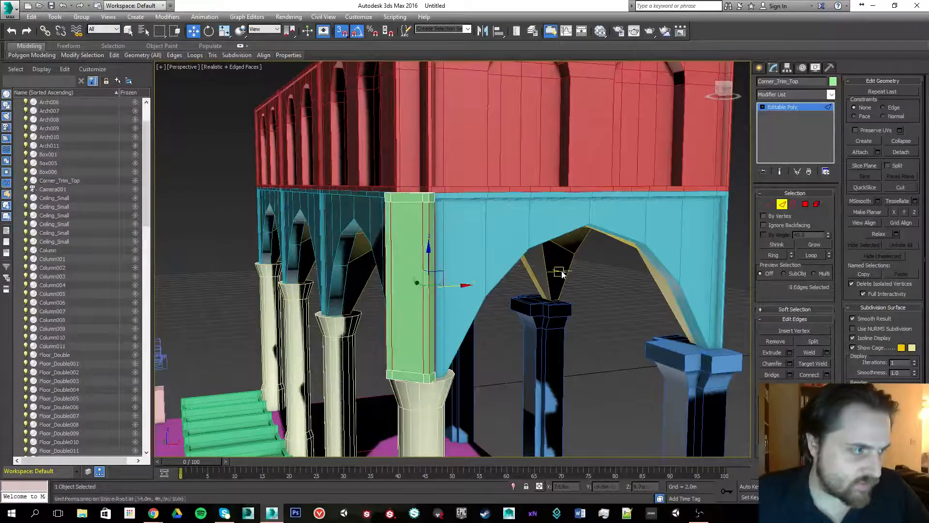
left_click(827, 375)
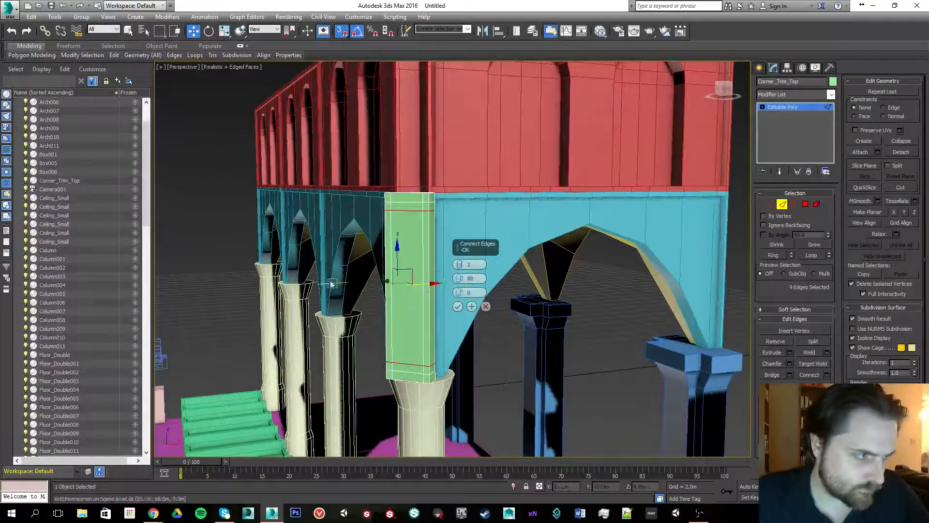
middle_click_drag(343, 265, 336, 257)
left_click(486, 306)
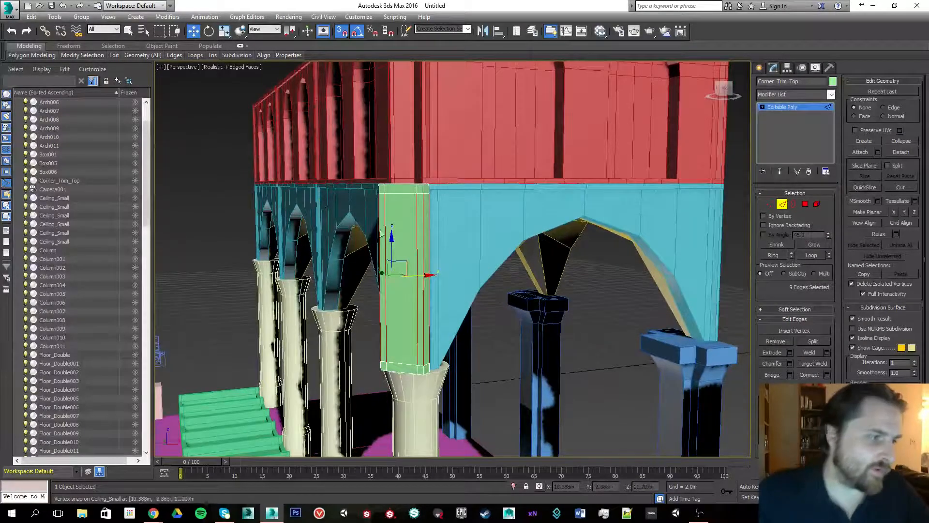
- Select the trim box's long vertical faces between the top and bottom loops and bevel them inward
left_click(805, 204)
middle_click_drag(455, 199, 391, 226, "alt")
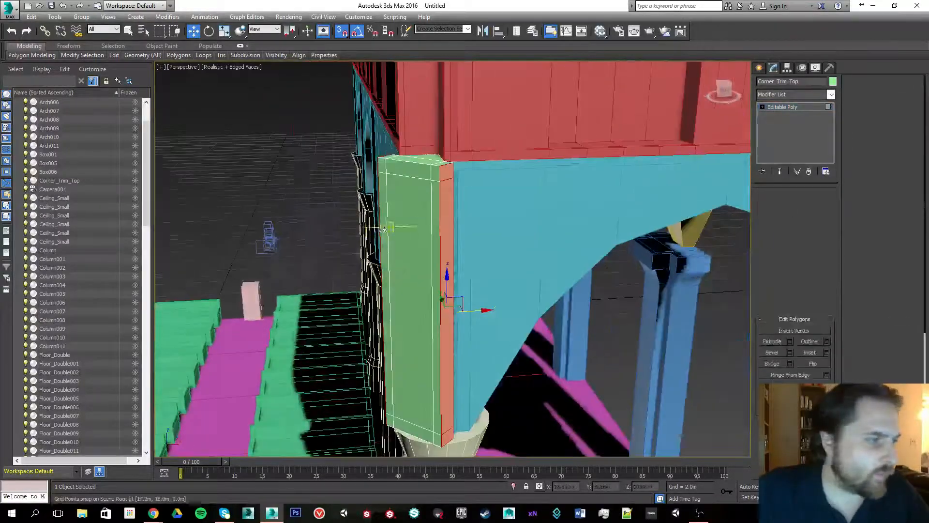
left_click(444, 203)
middle_click_drag(445, 203, 485, 221, "alt")
left_click(493, 207, "ctrl")
left_click(478, 219, "ctrl")
left_click(439, 217, "ctrl")
left_click(401, 215, "ctrl")
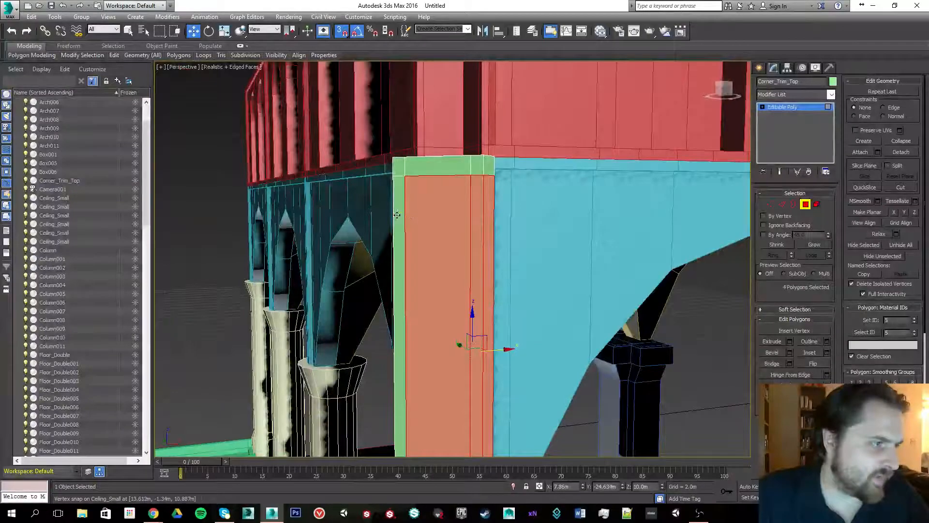
middle_click_drag(400, 215, 440, 205, "alt")
left_click(438, 219, "ctrl")
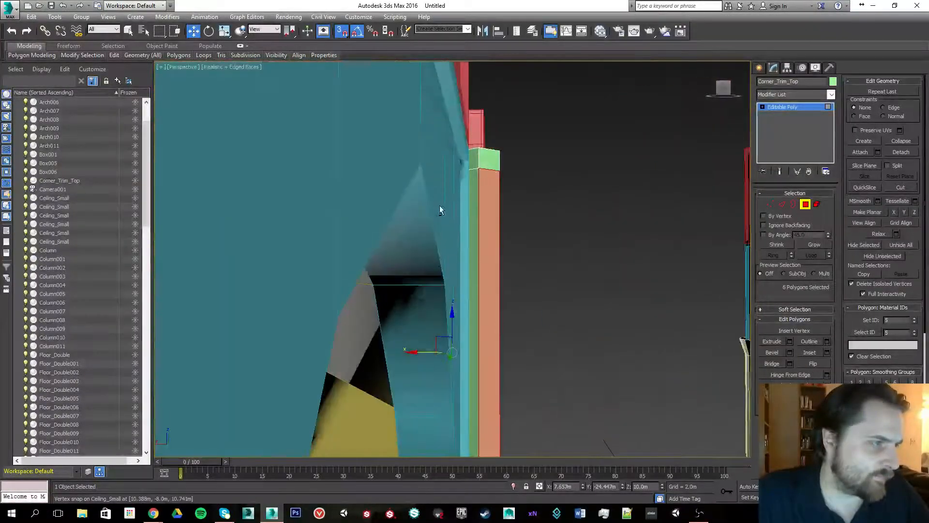
left_click(472, 181, "ctrl")
middle_click_drag(521, 188, 472, 177, "alt")
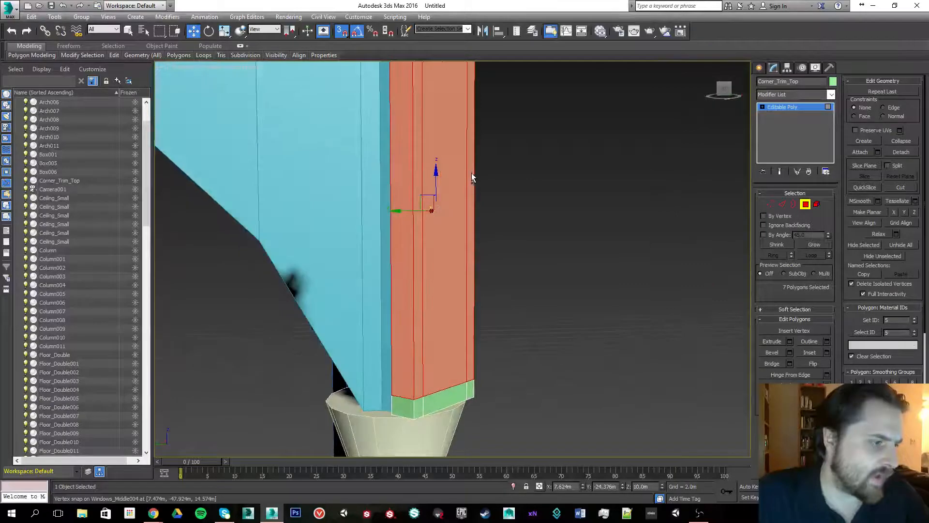
left_click(773, 353)
left_click_drag(424, 196, 418, 245)
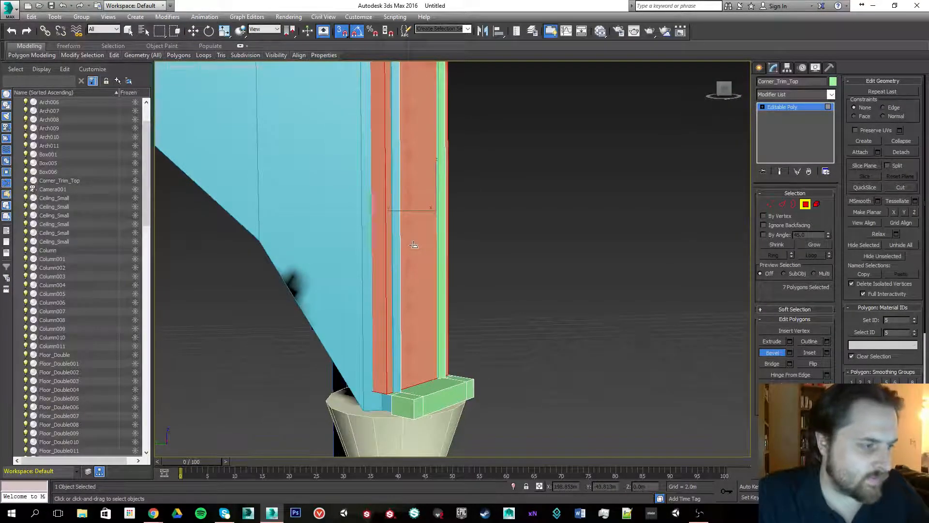
left_click(390, 186)
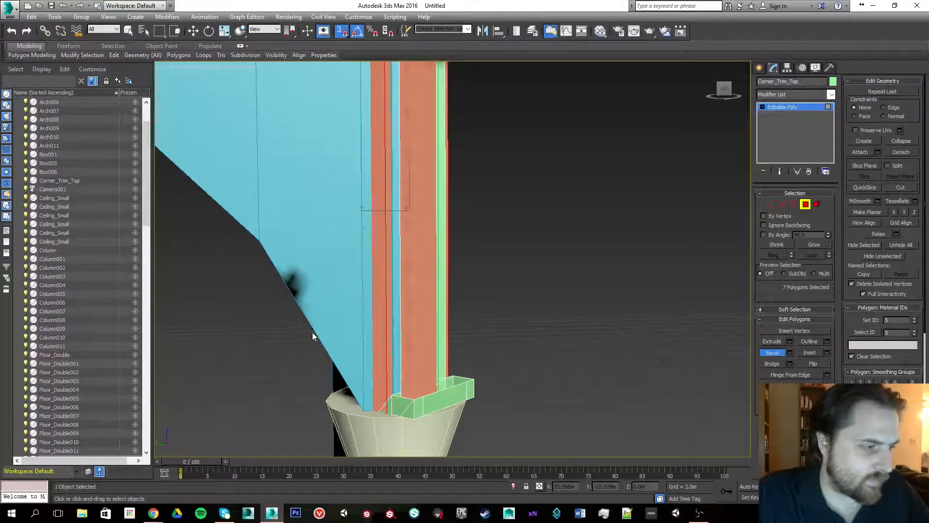
- Bevel the selected faces by Local Normal with height -0.049 m and outline -0.083 m
scroll(335, 311, "down", 5)
scroll(335, 311, "up", 4)
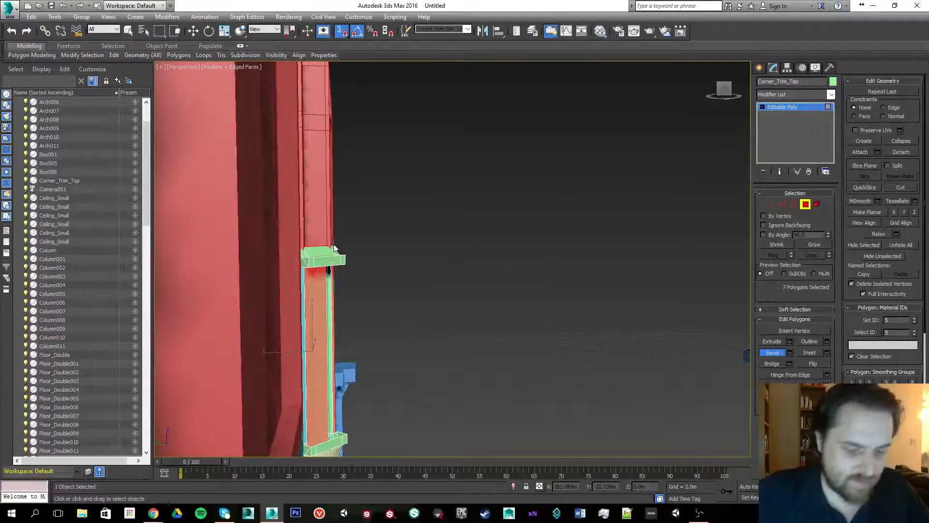
middle_click_drag(370, 246, 517, 247, "alt")
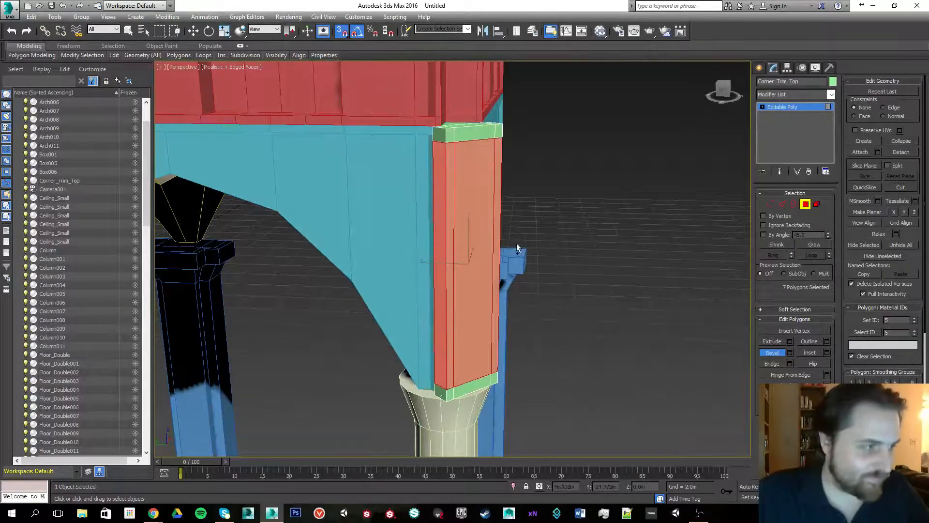
left_click(790, 352)
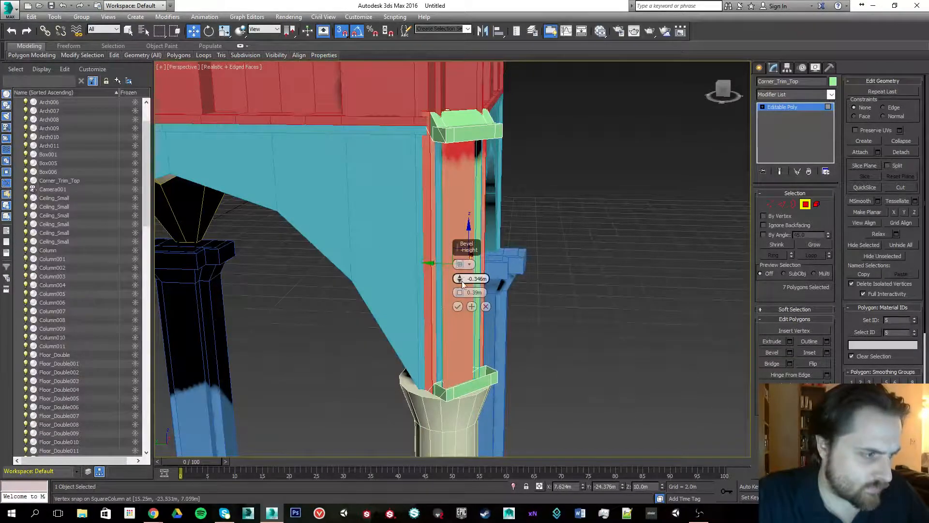
left_click_drag(462, 284, 463, 361)
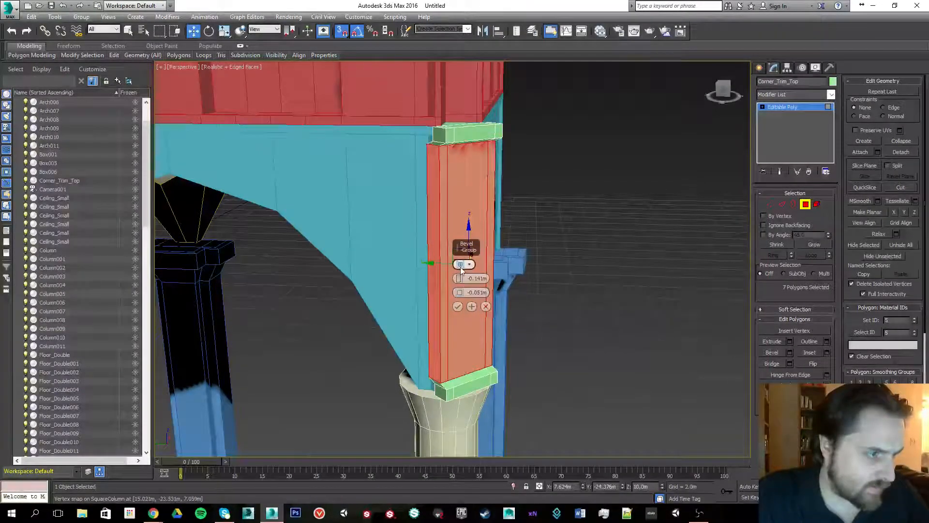
left_click(460, 265)
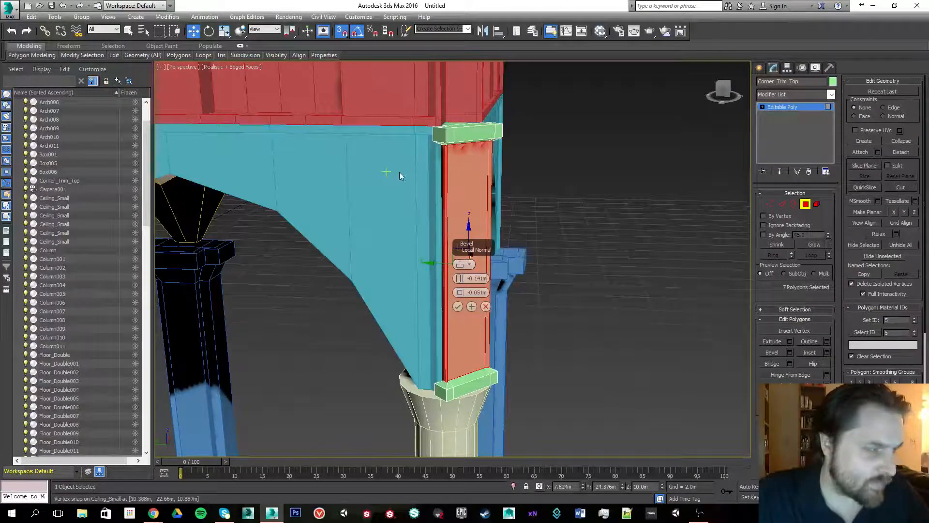
middle_click_drag(399, 172, 401, 192, "alt")
scroll(394, 164, "up", 2)
left_click_drag(459, 276, 467, 263)
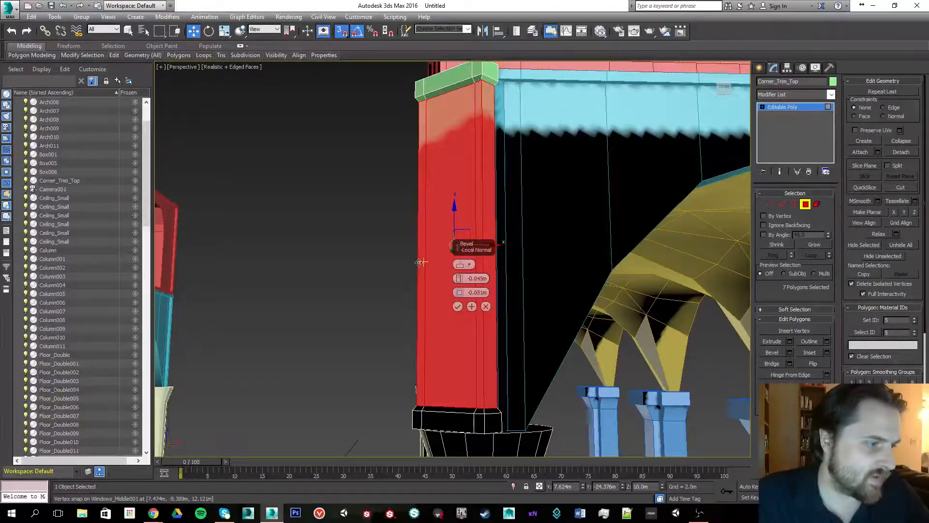
middle_click_drag(467, 263, 511, 259, "alt")
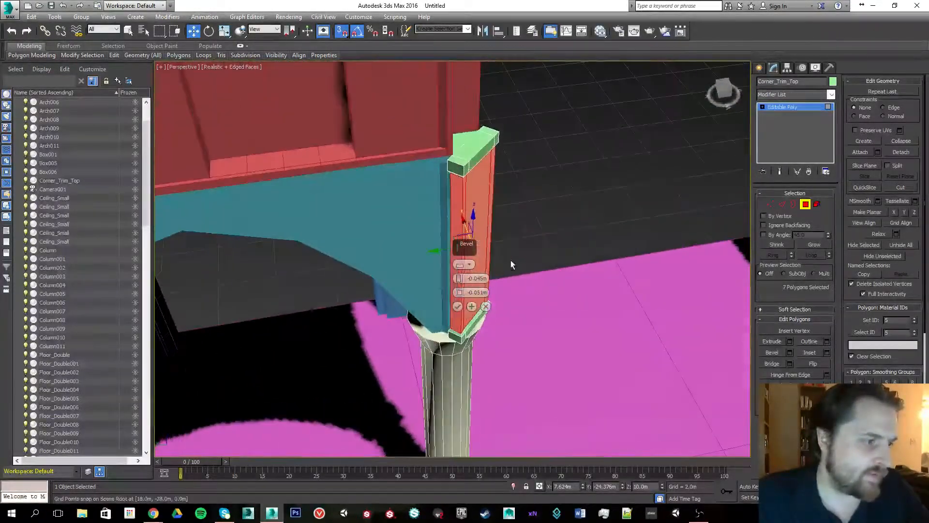
scroll(434, 319, "up", 3)
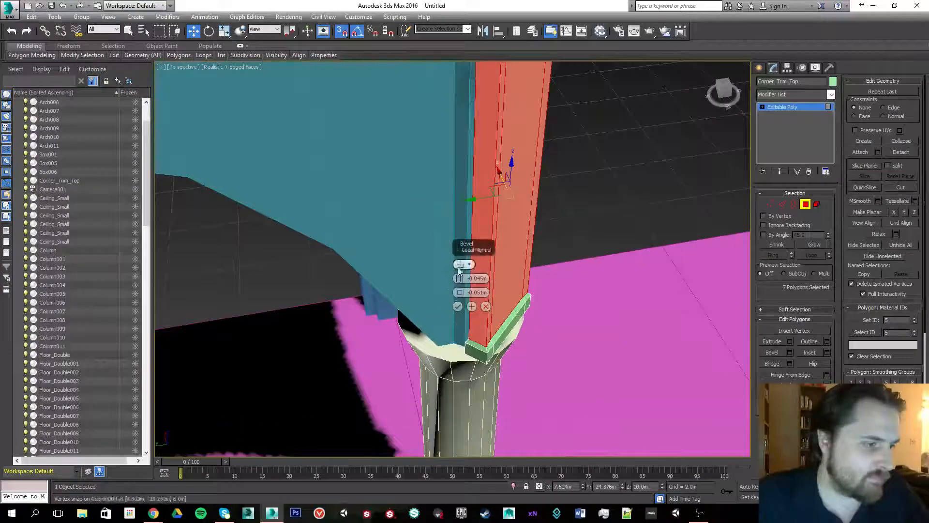
left_click(457, 306)
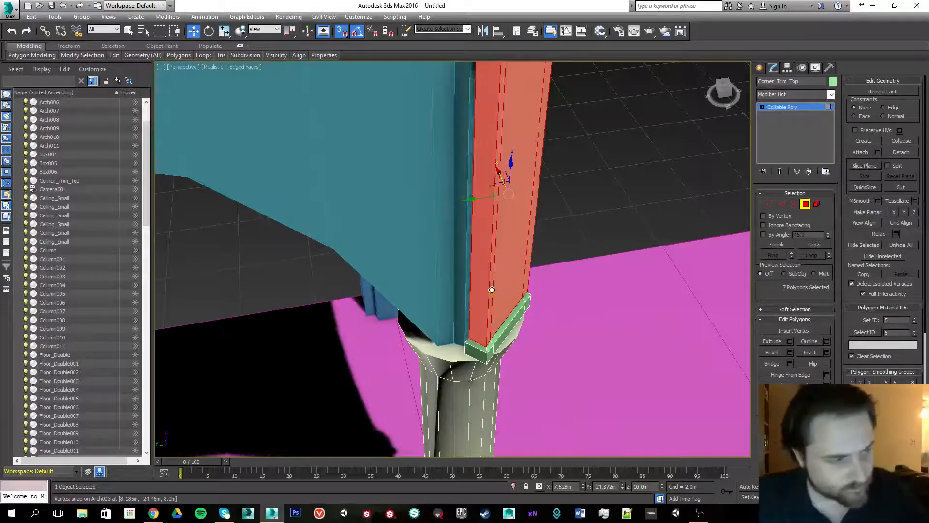
- Select the trim's two narrow side faces and scale them narrower in Local coordinates, then restore View coordinates
left_click(482, 246)
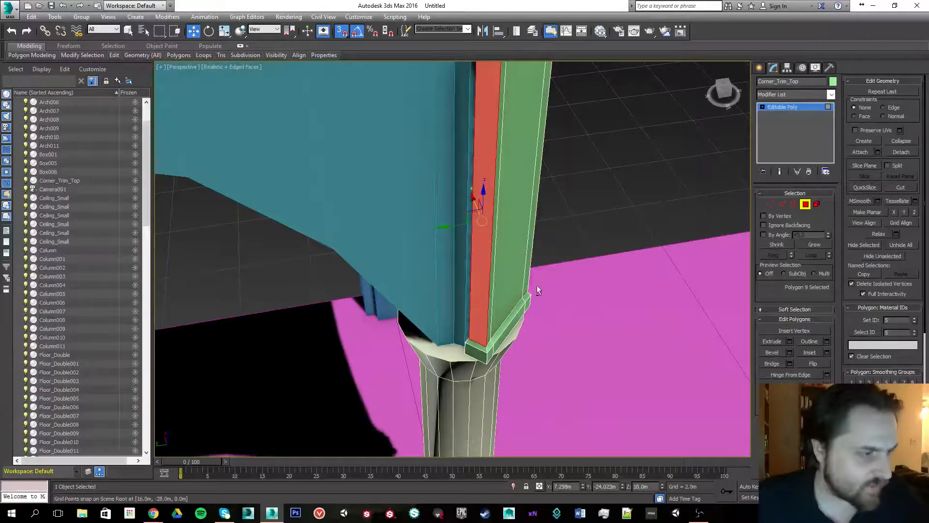
middle_click_drag(539, 291, 500, 252, "alt")
left_click(495, 301, "ctrl")
left_click(290, 32)
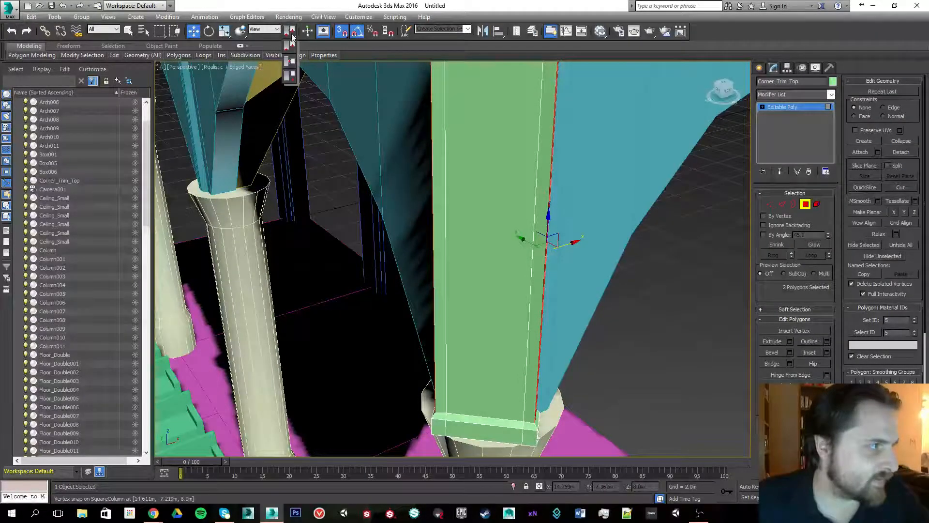
left_click(292, 43)
middle_click_drag(542, 290, 449, 272, "alt")
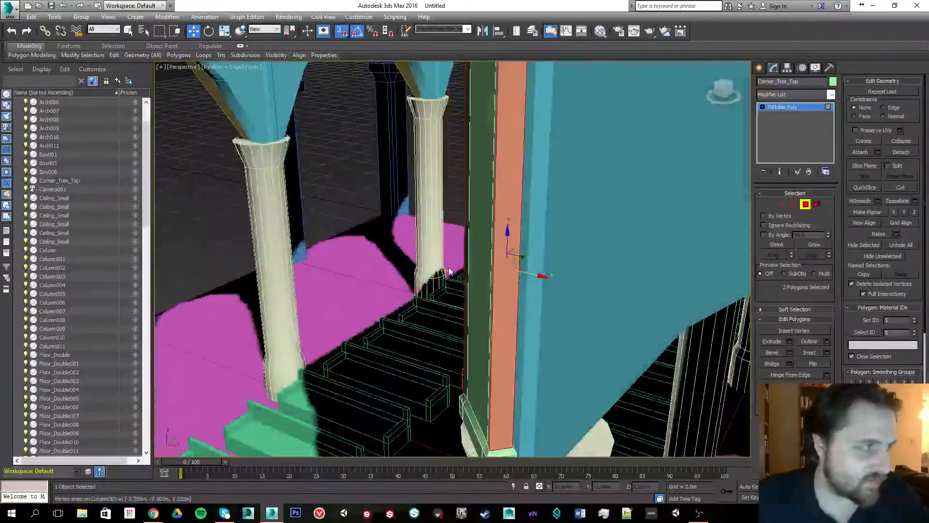
key("r")
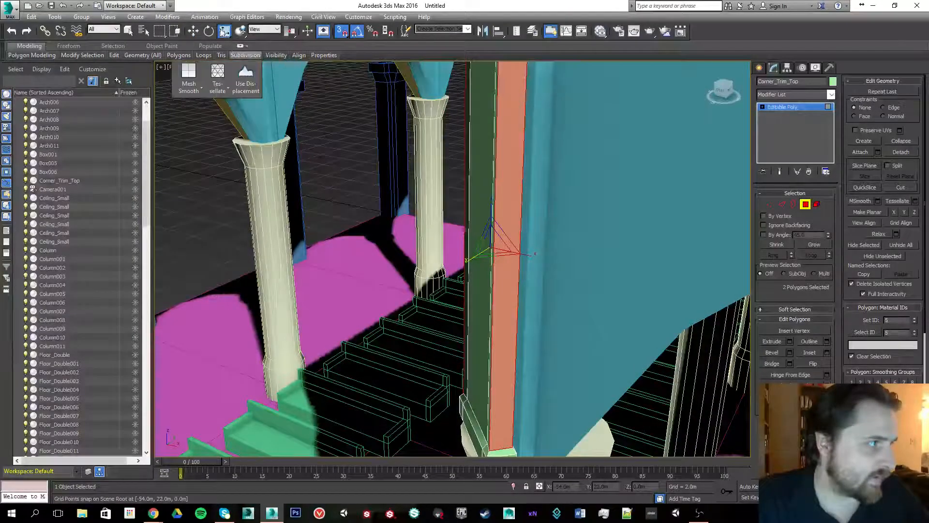
left_click(264, 29)
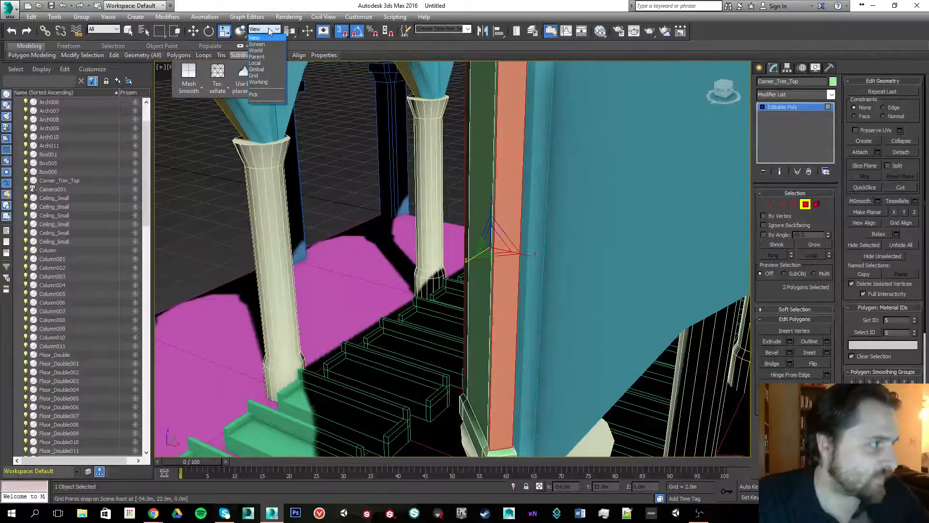
left_click(258, 63)
left_click_drag(462, 272, 473, 274)
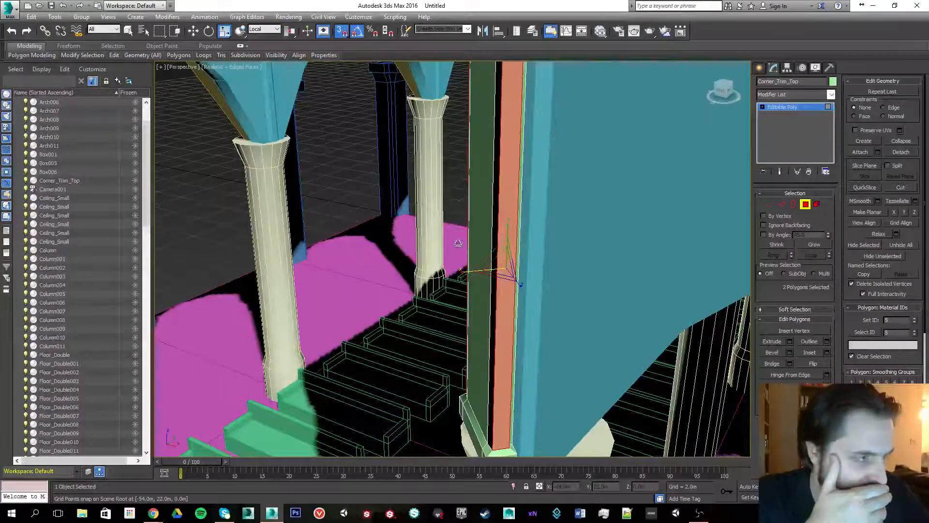
scroll(434, 240, "down", 6)
middle_click_drag(450, 270, 507, 233, "alt")
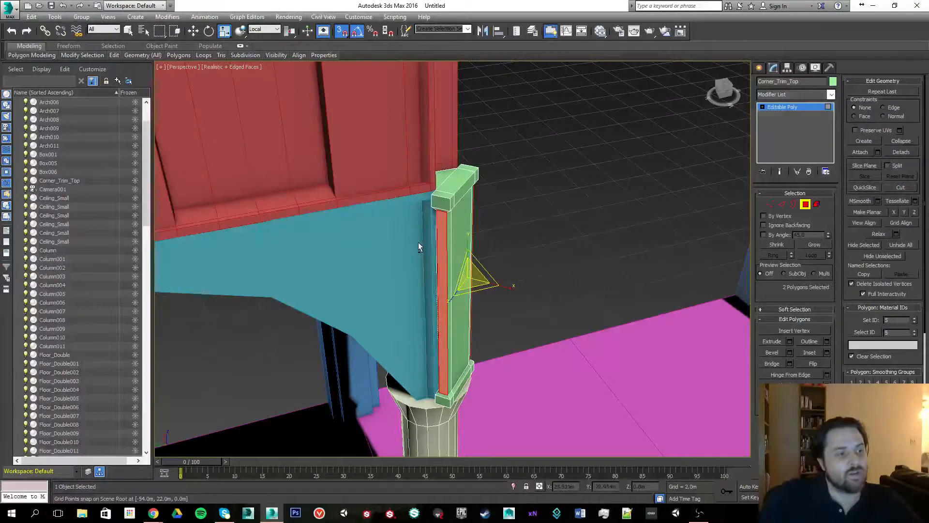
middle_click_drag(418, 242, 428, 234, "alt")
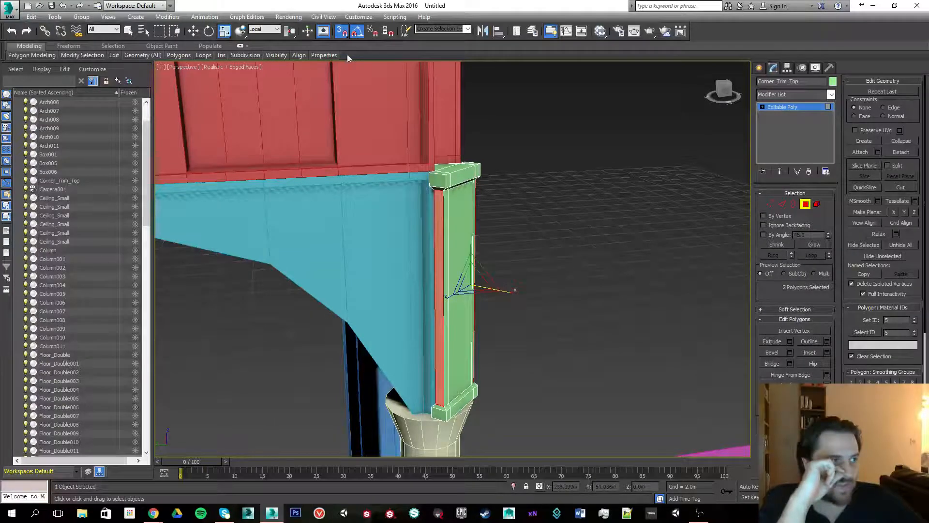
left_click(265, 29)
left_click(257, 35)
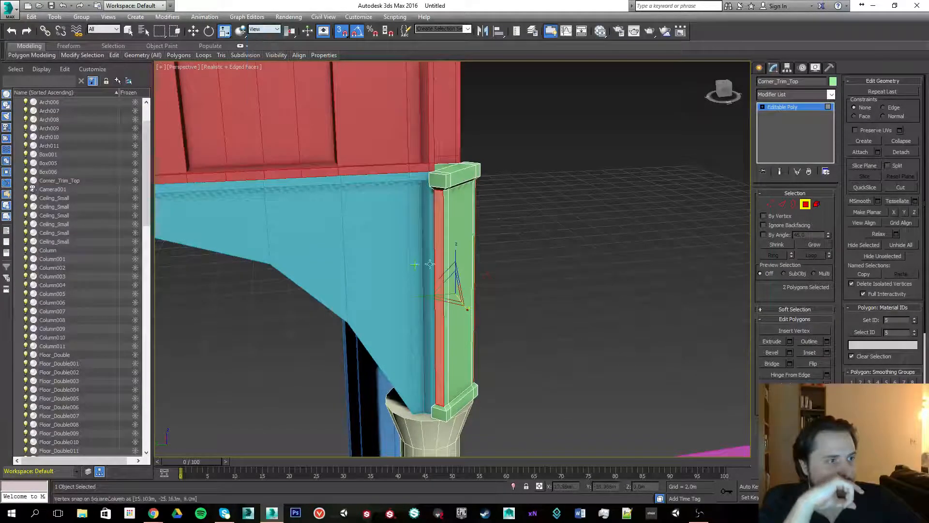
- Return to object level and clone the corner trim, moving the copy up to the upper column corner
middle_click_drag(532, 250, 405, 318, "alt")
scroll(511, 208, "down", 3)
scroll(404, 318, "down", 6)
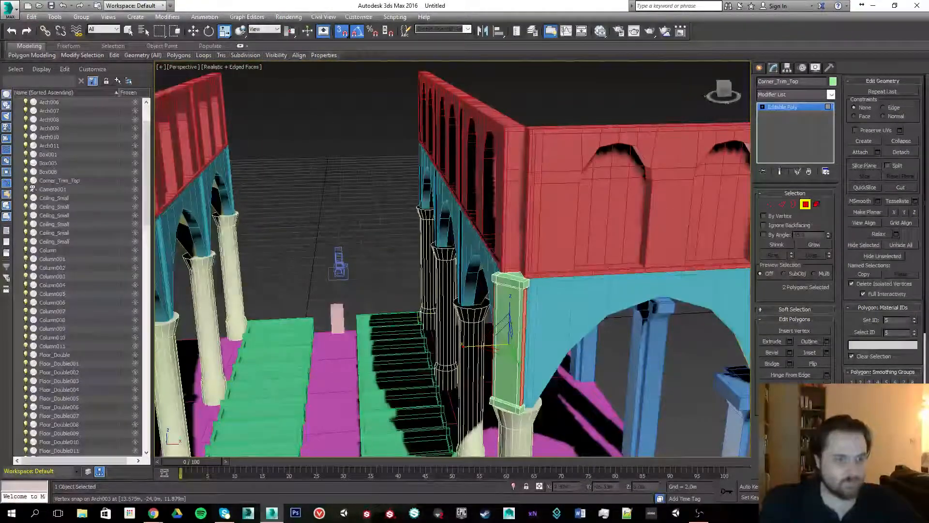
left_click(805, 204)
key("w")
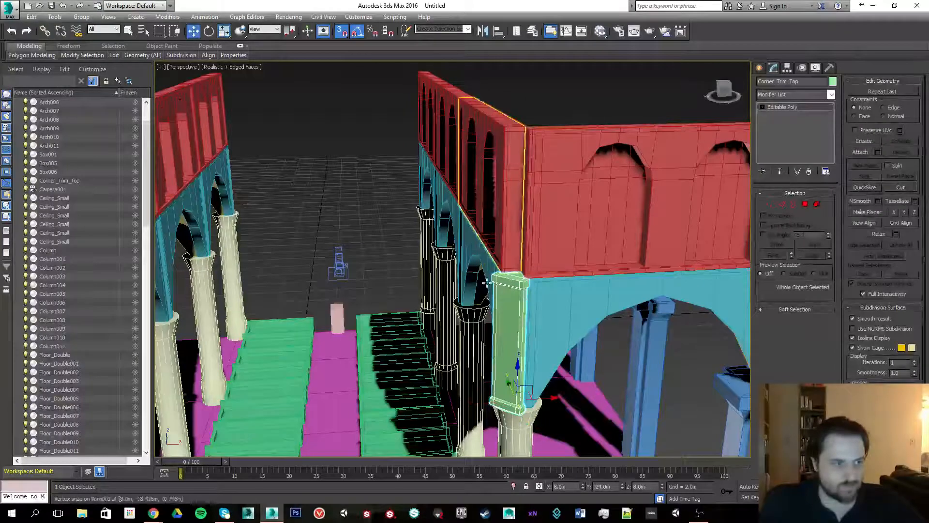
left_click_drag(518, 378, 517, 283, "shift")
key("Return")
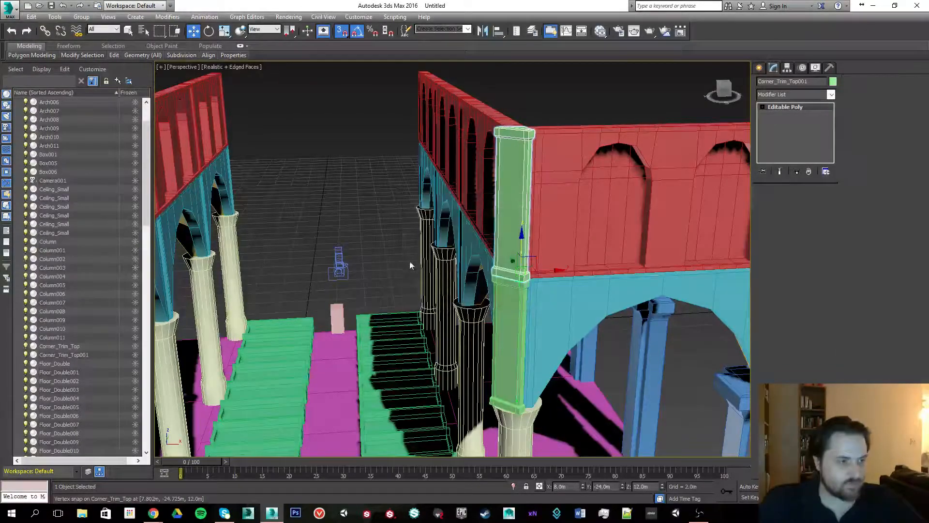
- Clone the trim across to the matching column corner on the opposite arcade
mouse_move(411, 263)
middle_mouse_down("alt")
mouse_move(442, 212)
mouse_move(461, 213)
mouse_move(427, 246)
mouse_move(469, 224)
mouse_move(434, 232)
mouse_move(421, 283)
middle_mouse_up("alt")
scroll(422, 283, "up", 2)
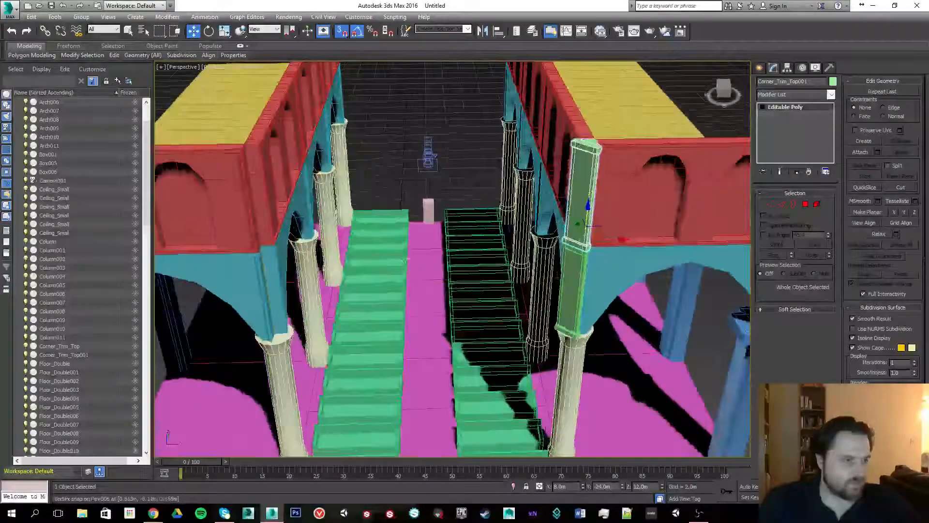
scroll(421, 284, "up", 2)
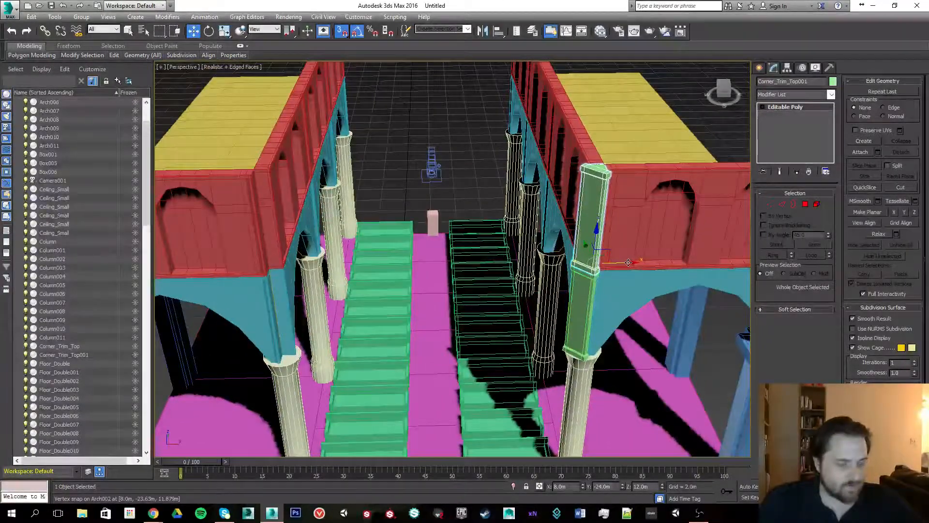
left_click_drag(628, 261, 268, 270, "shift")
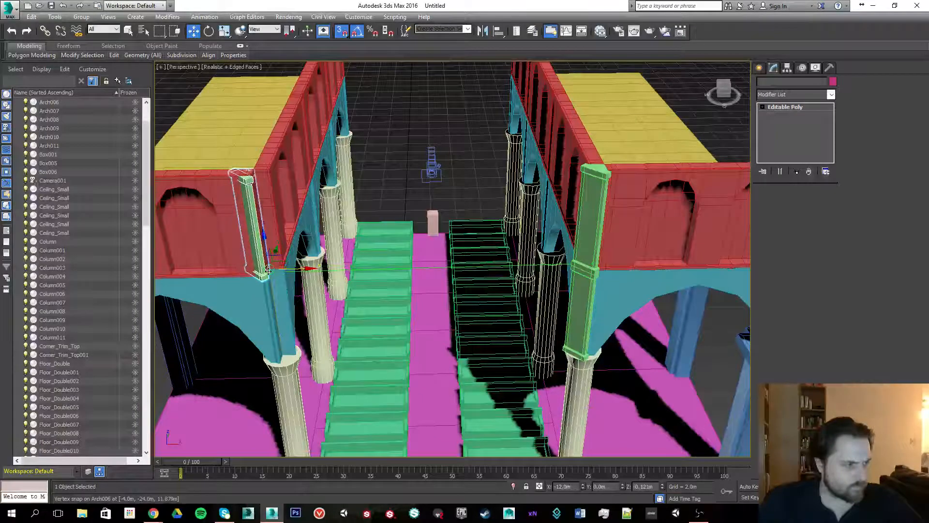
key("Return")
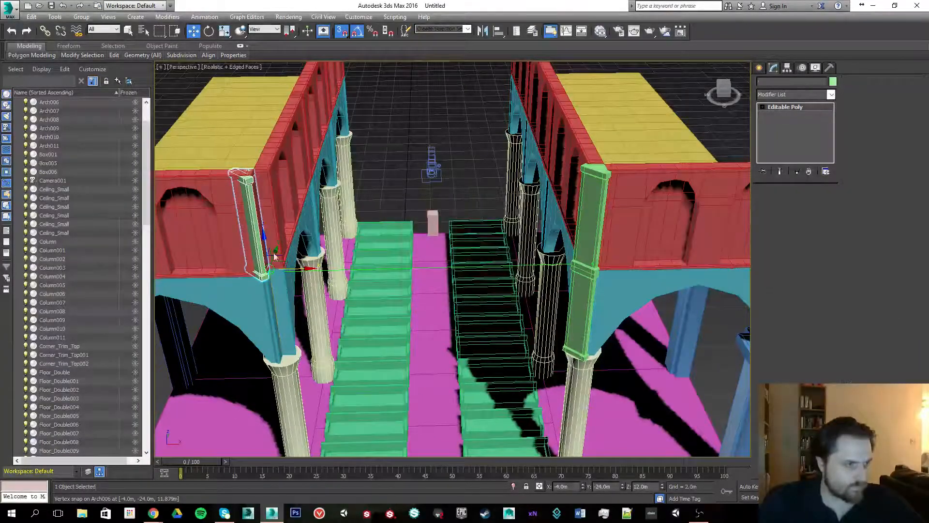
- Rotate the new trim copy to face the arch and adjust its position
key("e")
left_click_drag(274, 286, 316, 292)
key("w")
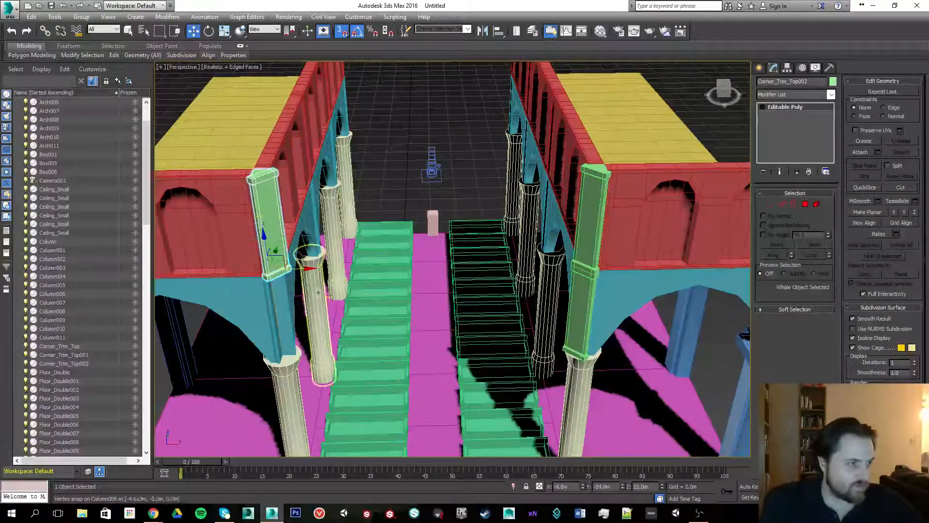
left_click_drag(261, 238, 265, 272, "shift")
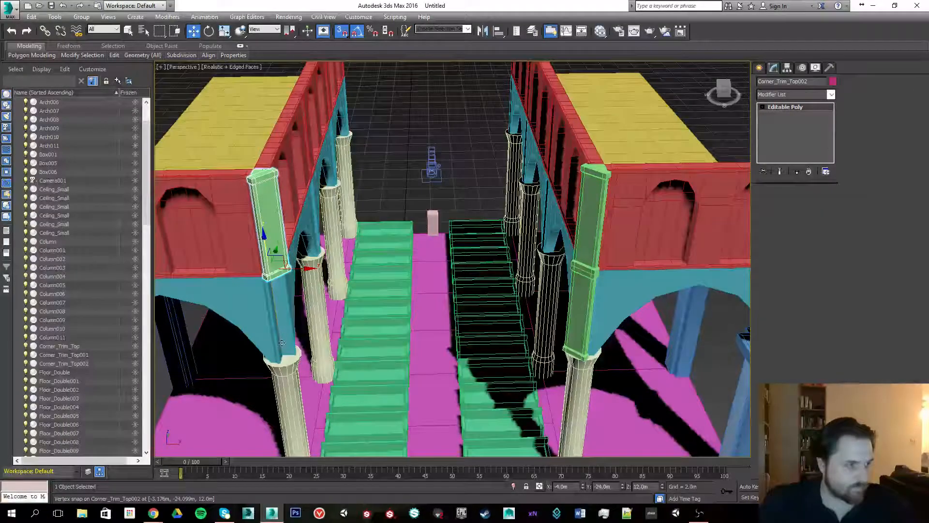
- Clone the rotated trim again onto the next column corner
left_click_drag(282, 342, 284, 346, "shift")
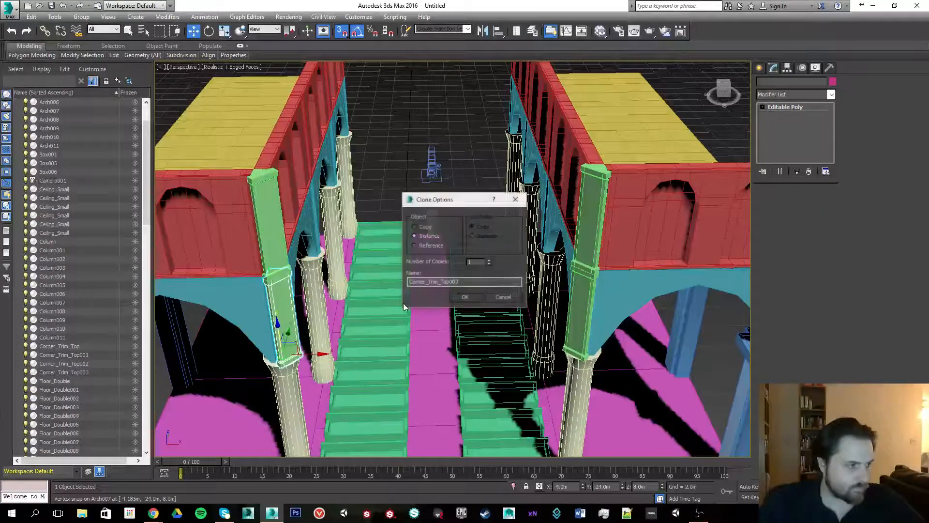
left_click(454, 296)
mouse_move(364, 213)
middle_mouse_down("alt")
mouse_move(227, 193)
mouse_move(362, 189)
mouse_move(406, 220)
mouse_move(344, 252)
middle_mouse_up("alt")
scroll(363, 188, "down", 5)
middle_click_drag(380, 249, 373, 247, "alt")
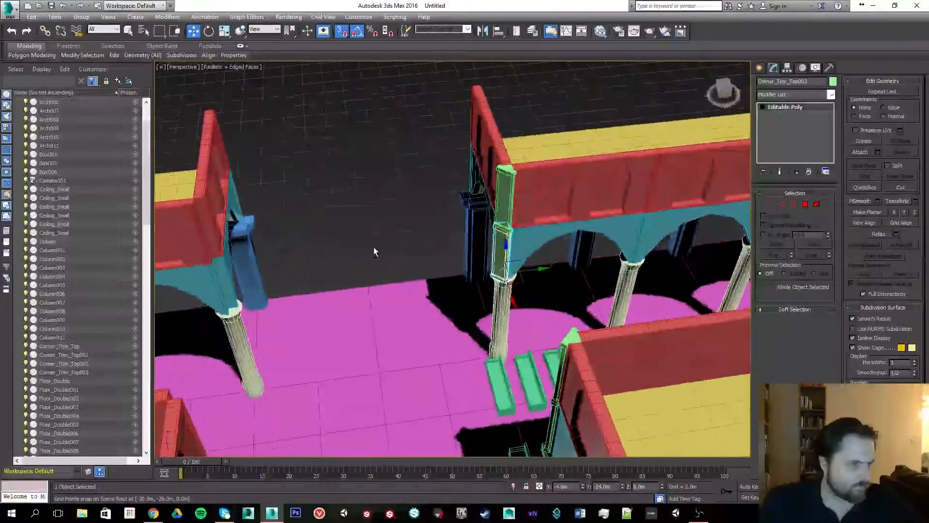
- Select the upper and lower corner trim pieces and clone them as instances onto the opposite column corner
left_click(509, 184)
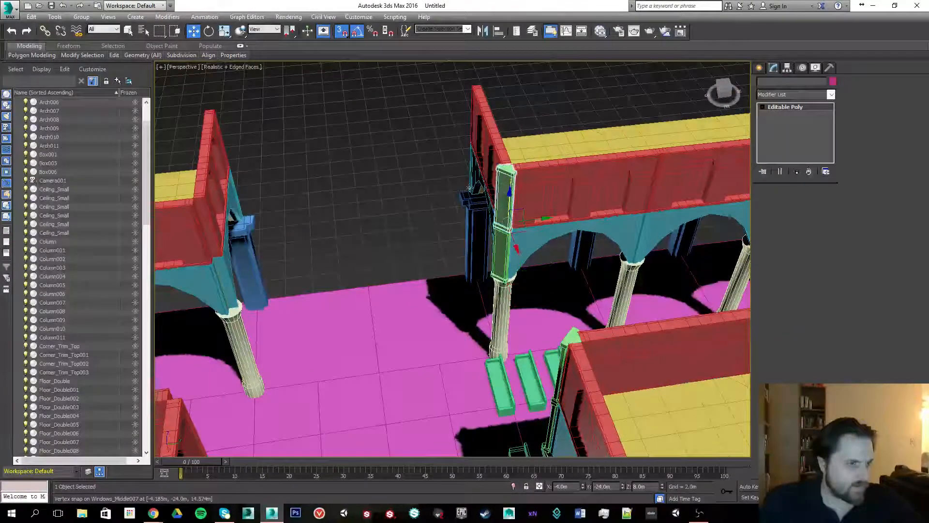
left_click(501, 256, "ctrl")
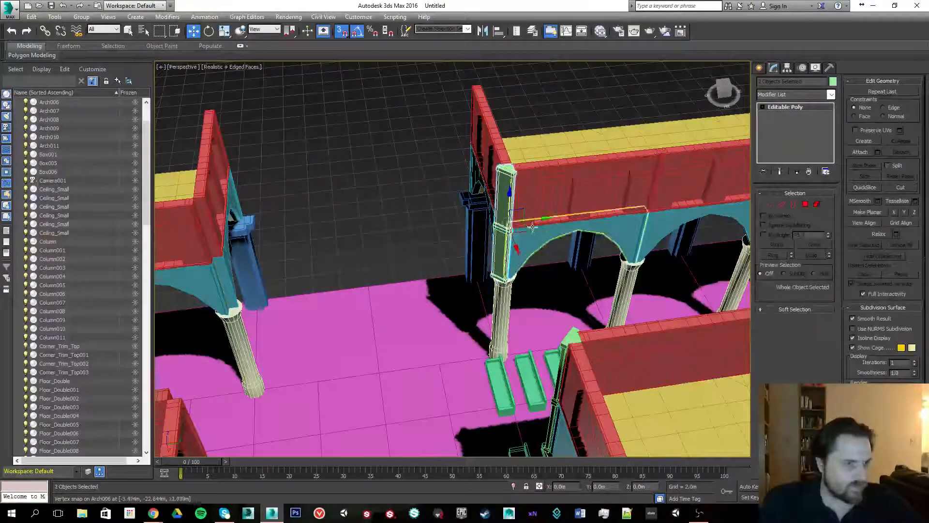
left_click_drag(535, 221, 534, 220, "shift")
mouse_move(279, 268)
left_mouse_down("shift")
mouse_move(220, 295)
mouse_move(229, 308)
left_mouse_up("shift")
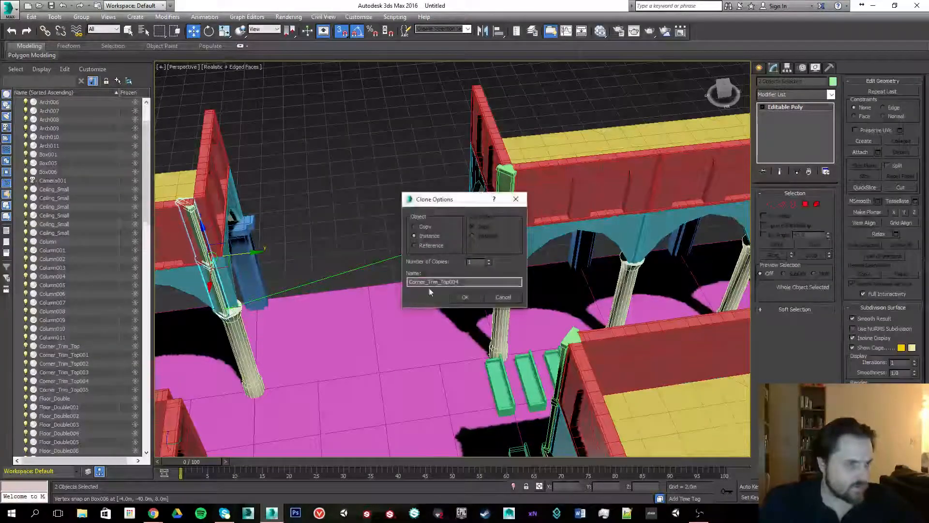
left_click(450, 296)
- Rotate the cloned trim pair 90 degrees with angle snap so it faces the arch
key("e")
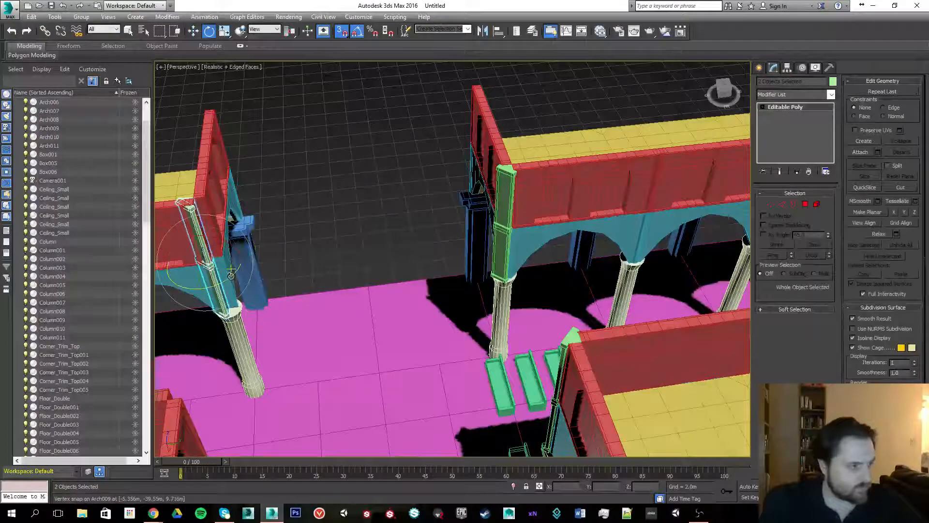
left_click_drag(266, 269, 304, 254)
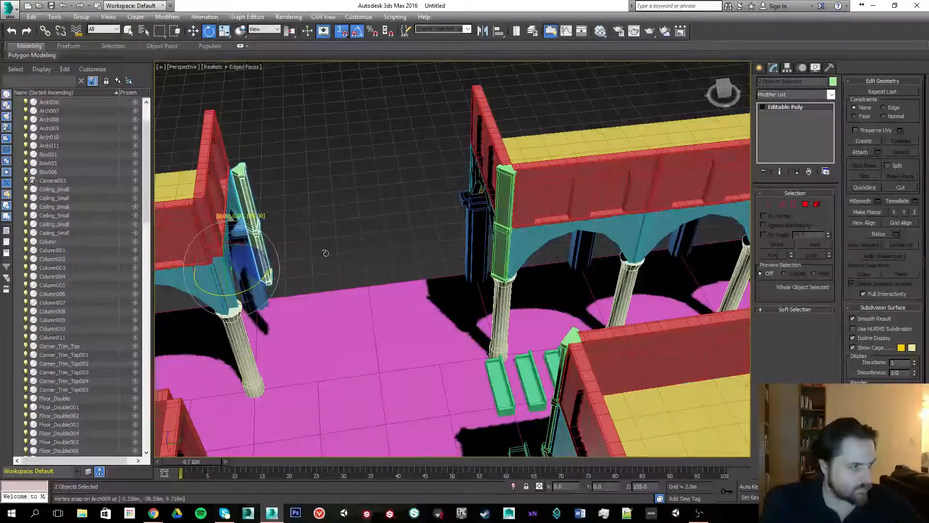
key("ctrl+z")
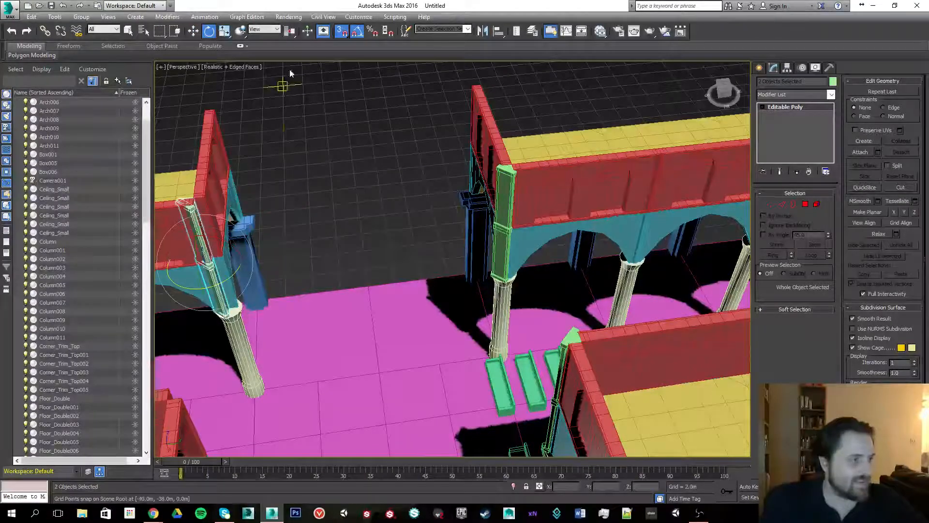
left_click(287, 44)
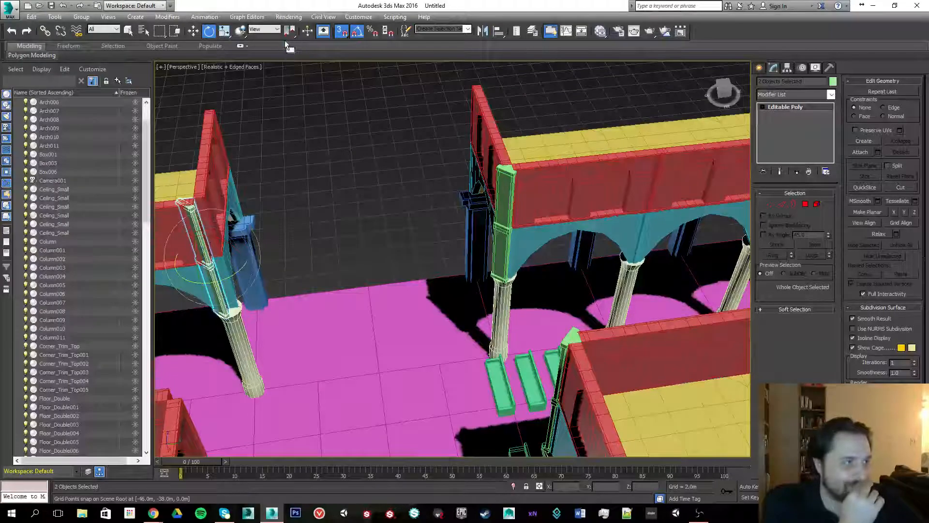
left_click_drag(196, 282, 239, 281)
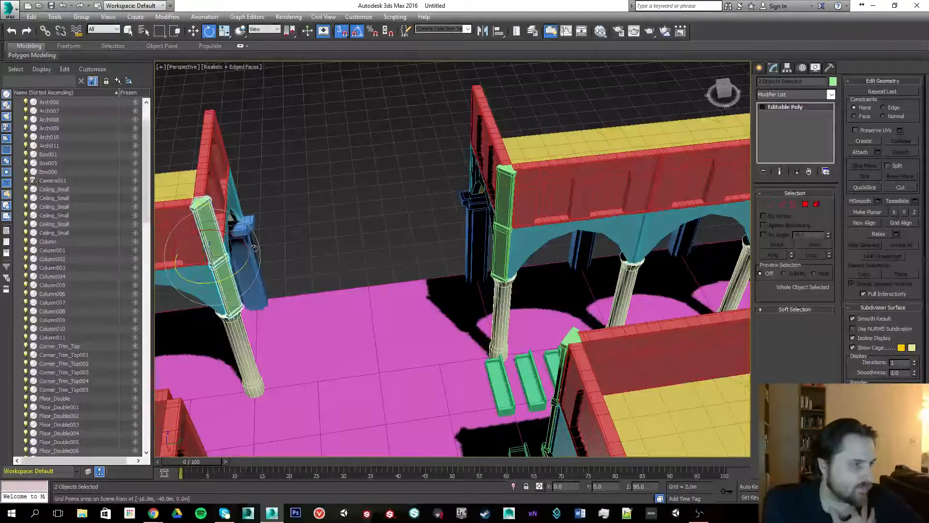
- Clone the trim pair as an instance onto the corner of the column across the arcade
scroll(267, 214, "down", 4)
scroll(271, 214, "up", 2)
key("w")
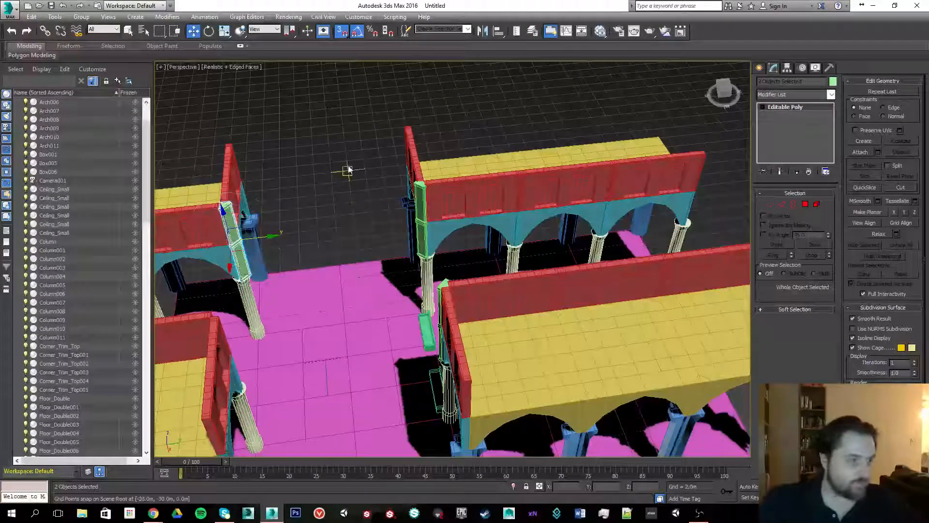
middle_click_drag(347, 170, 441, 249, "alt")
scroll(399, 187, "up", 3)
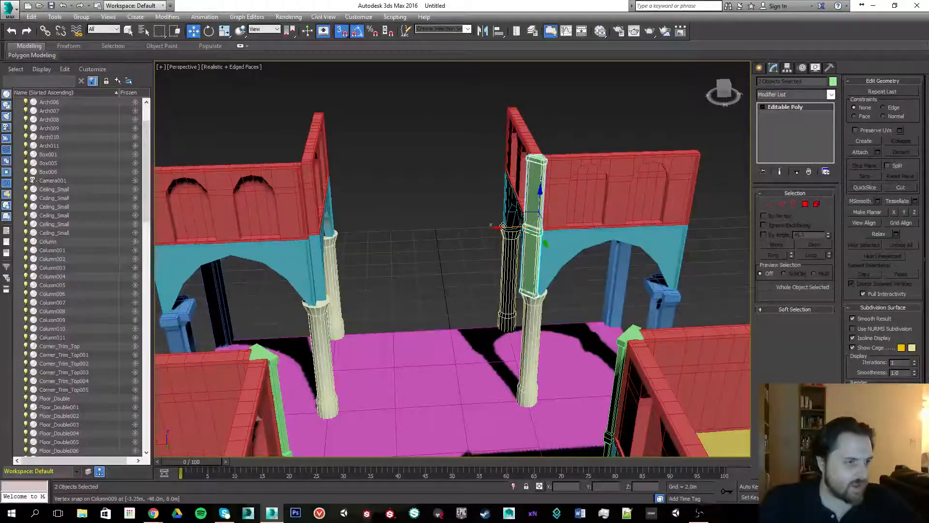
left_click_drag(503, 226, 318, 296, "shift")
left_click(464, 297)
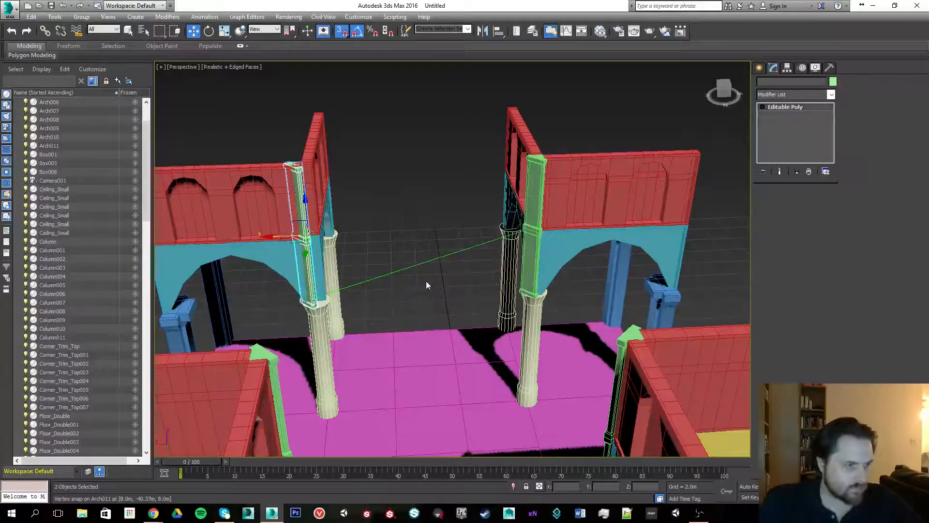
- Rotate the newest trim pair to face its arch
key("e")
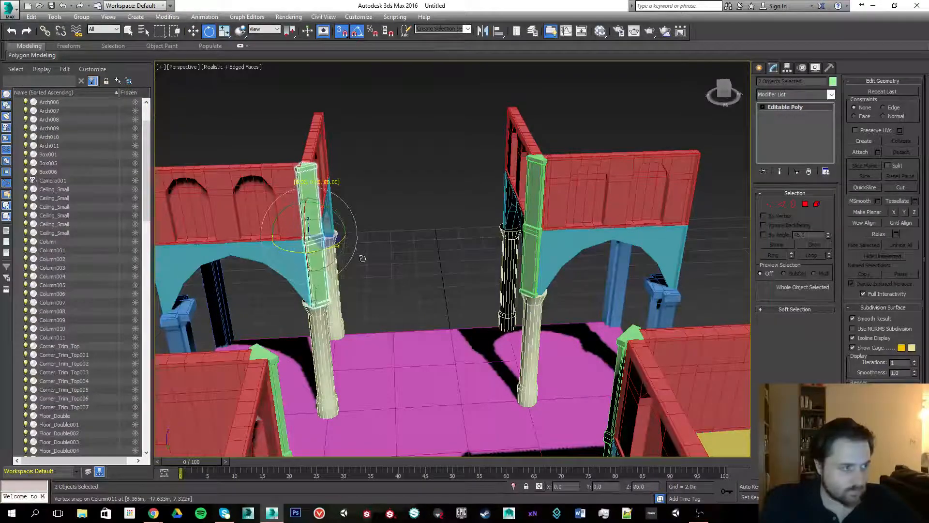